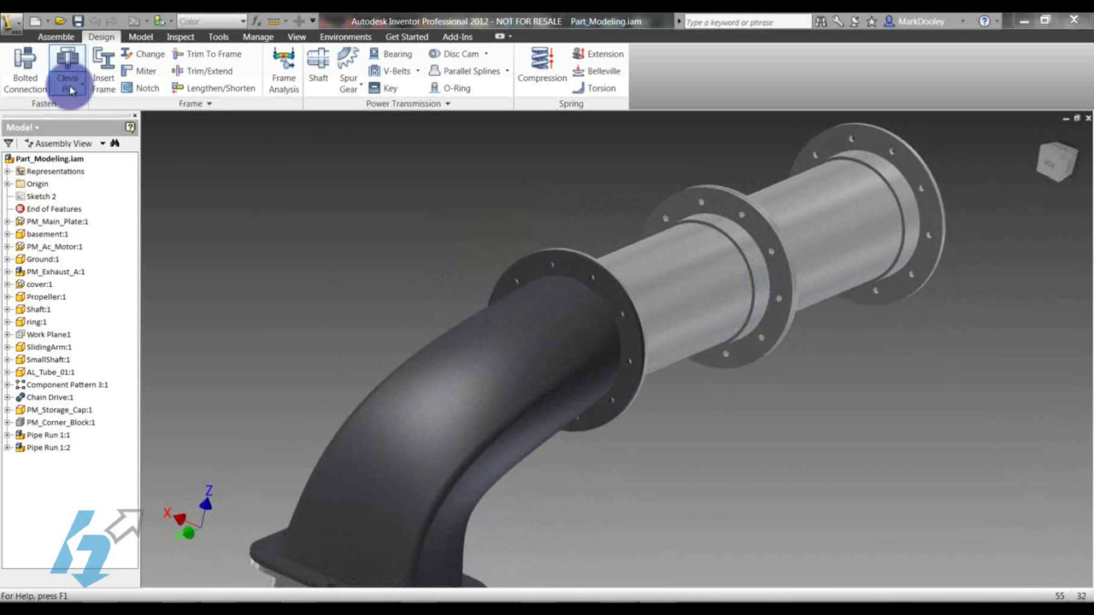
Step: Start a new bolted connection, keep By hole placement, and begin choosing its start plane
{"action": "left_click", "coordinate": [23, 78]}
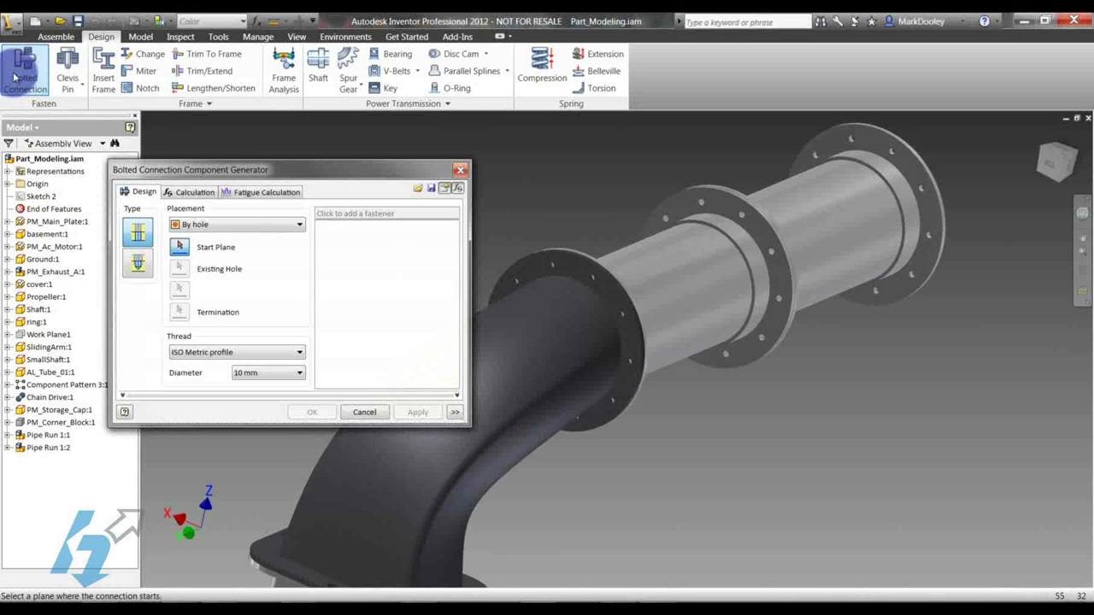
{"action": "left_click_drag", "start_coordinate": [227, 175], "coordinate": [276, 145]}
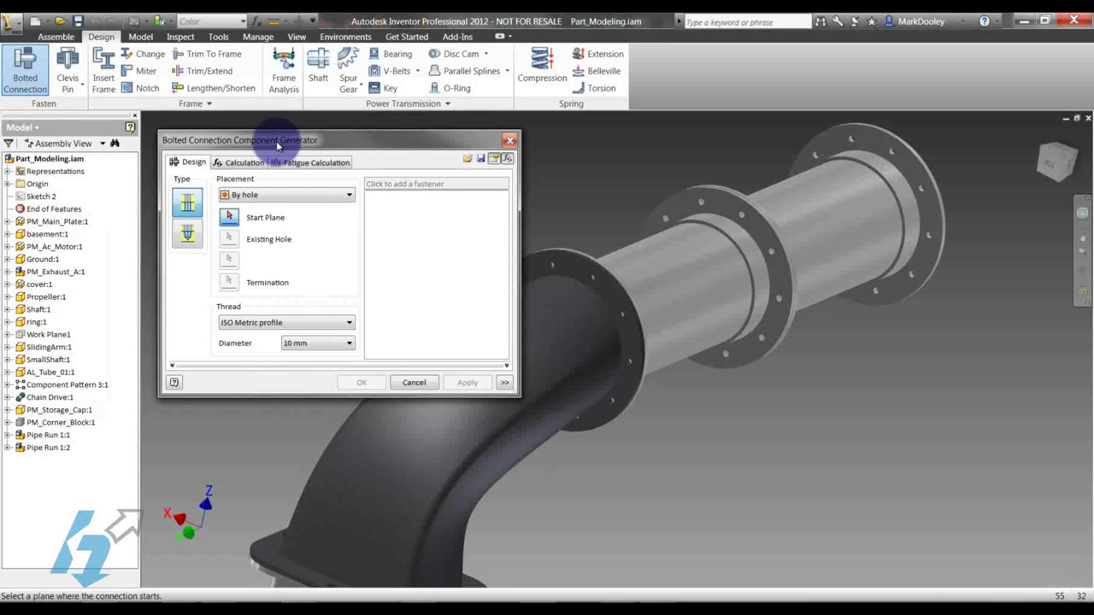
{"action": "left_click", "coordinate": [273, 194]}
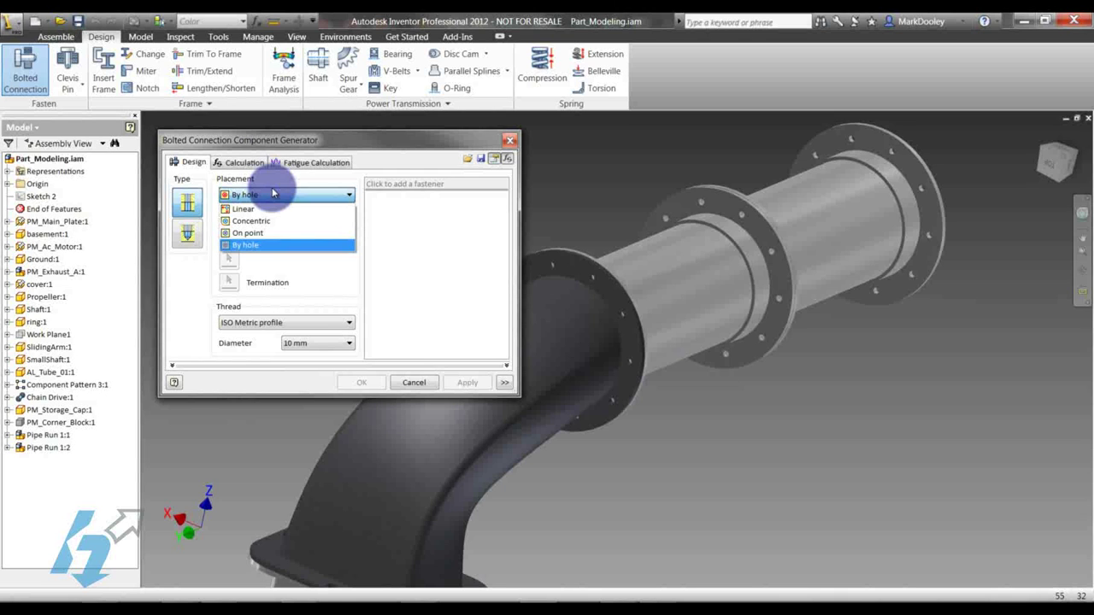
{"action": "left_click", "coordinate": [279, 194]}
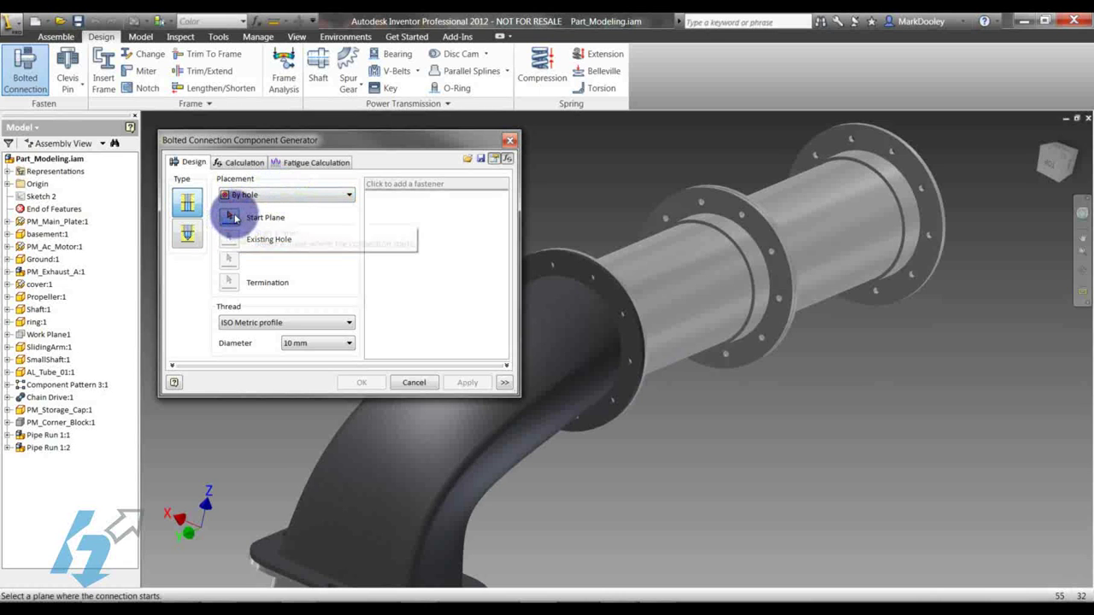
{"action": "left_click", "coordinate": [239, 220]}
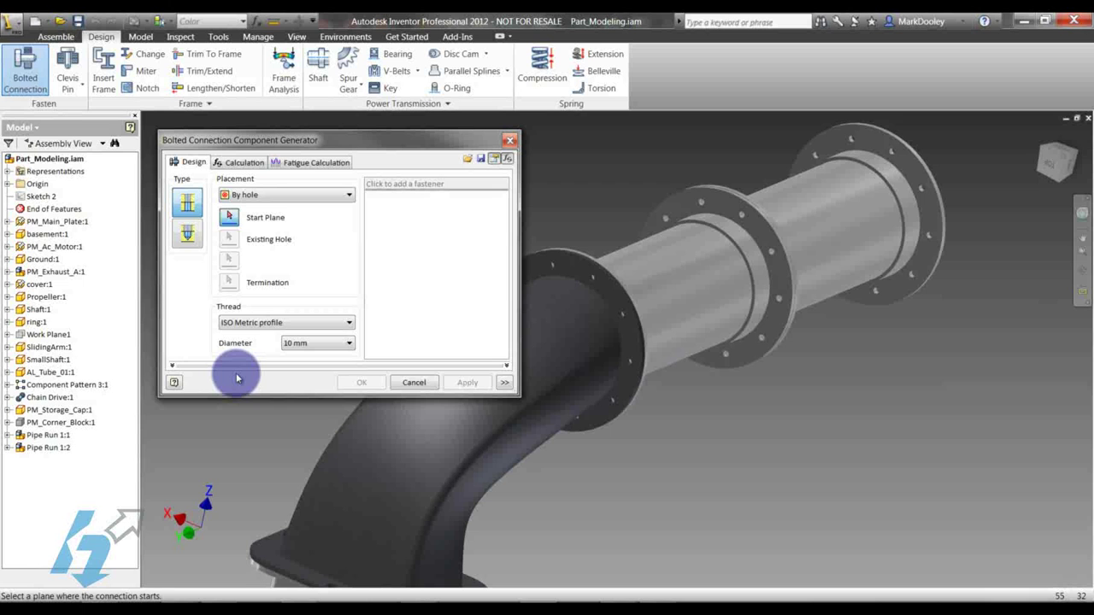
Step: Pick the flange face as start plane, an existing flange hole, and the mating face as termination
{"action": "scroll", "coordinate": [637, 336], "scroll_direction": "up", "scroll_amount": 5}
{"action": "left_click", "coordinate": [615, 357]}
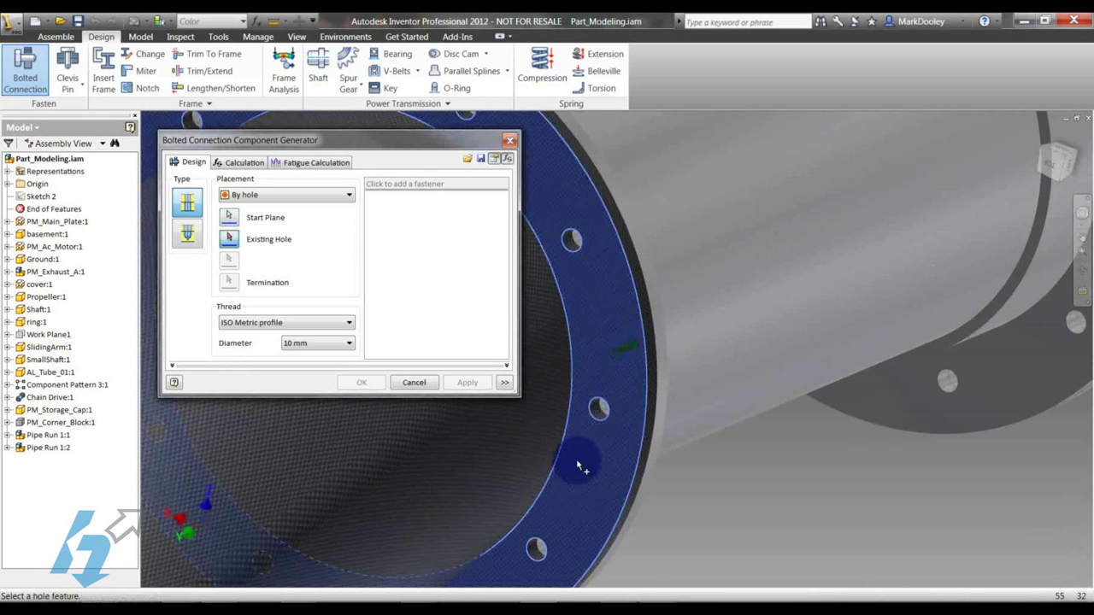
{"action": "left_click", "coordinate": [543, 551]}
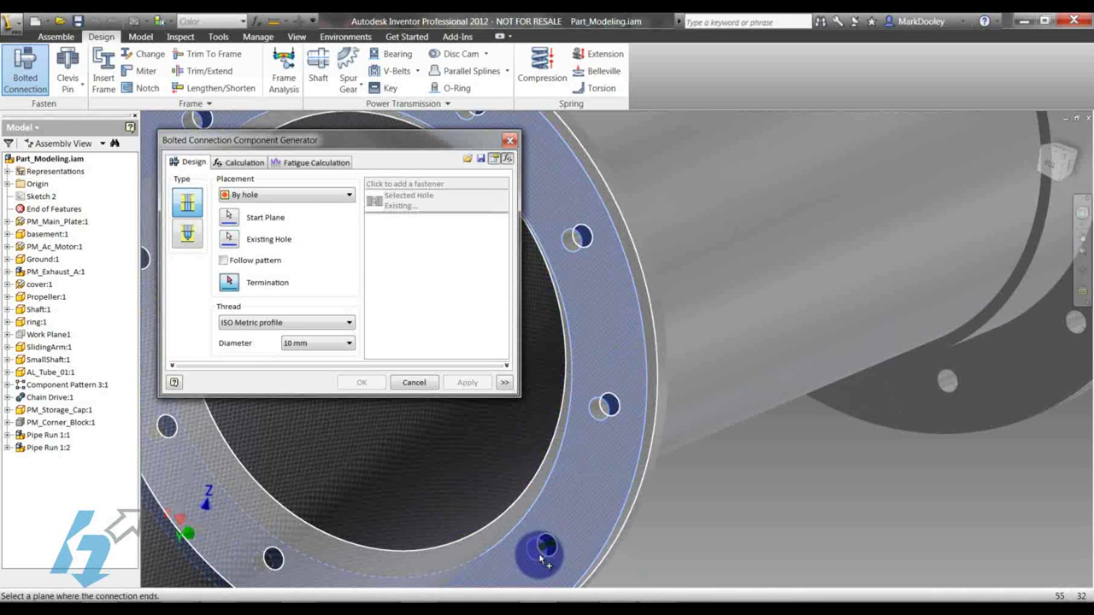
{"action": "left_click", "coordinate": [538, 555]}
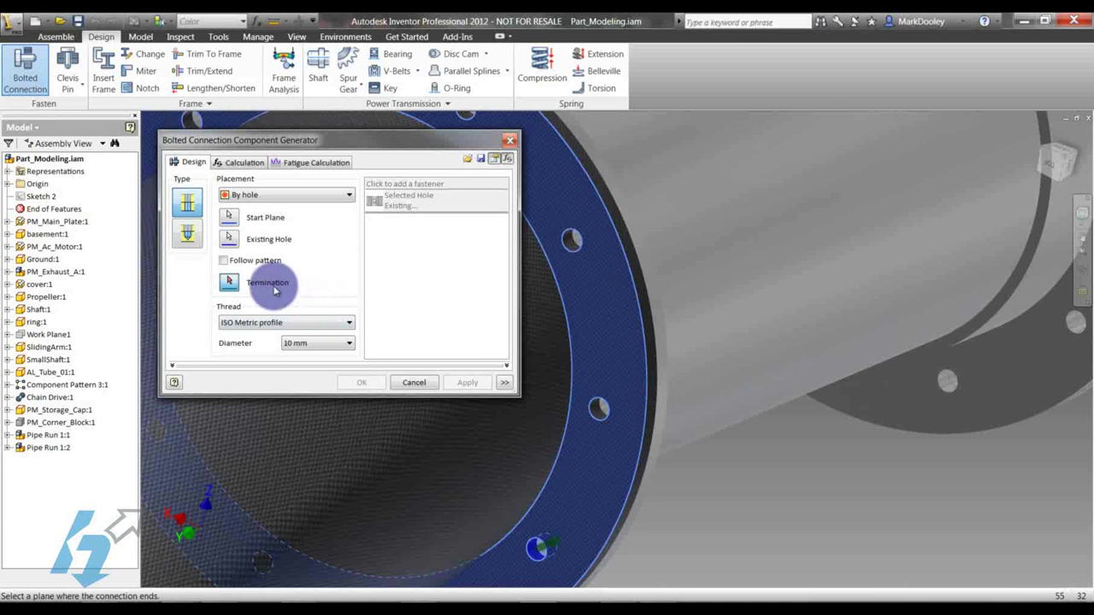
{"action": "scroll", "coordinate": [749, 523], "scroll_direction": "down", "scroll_amount": 5}
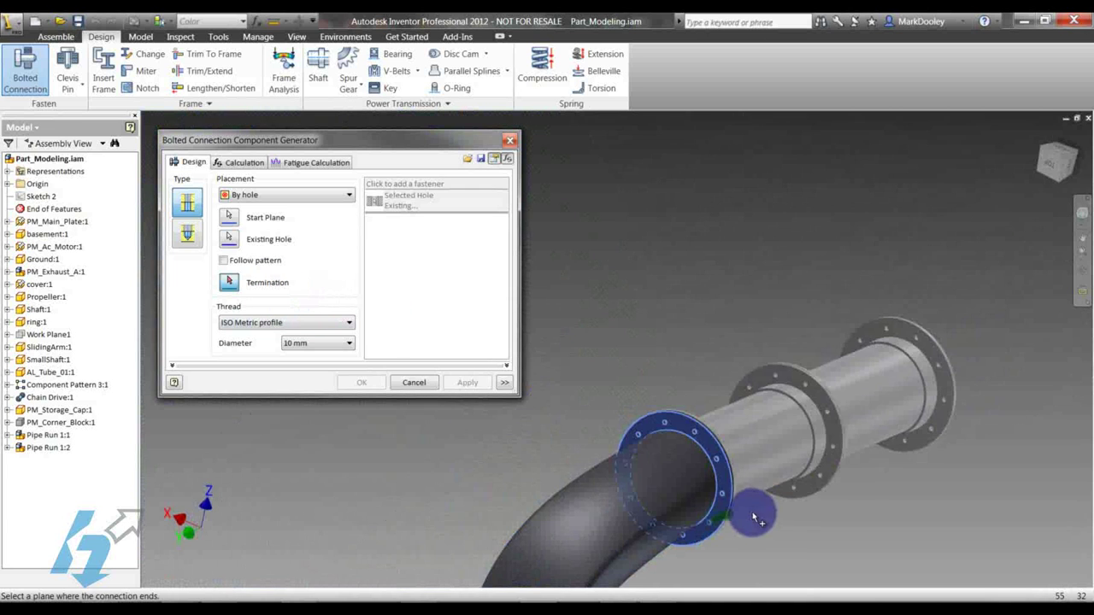
{"action": "middle_click_drag", "start_coordinate": [744, 556], "coordinate": [588, 574], "text": "shift"}
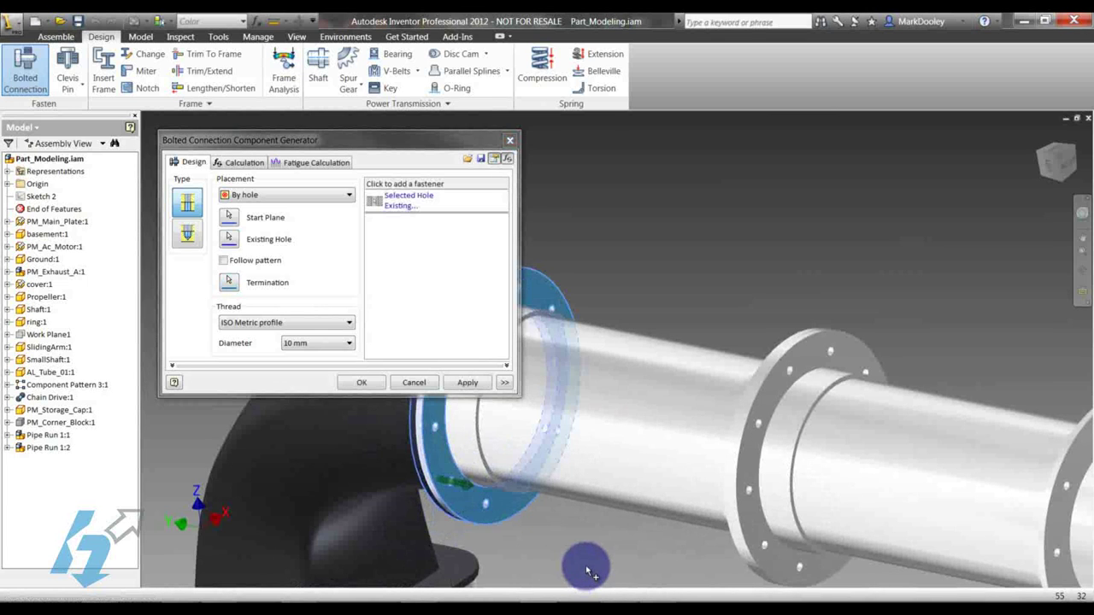
Step: Keep the ISO Metric profile thread and browse the ISO 8676 and ISO 8765 bolts
{"action": "left_click", "coordinate": [242, 323]}
{"action": "left_click", "coordinate": [234, 320]}
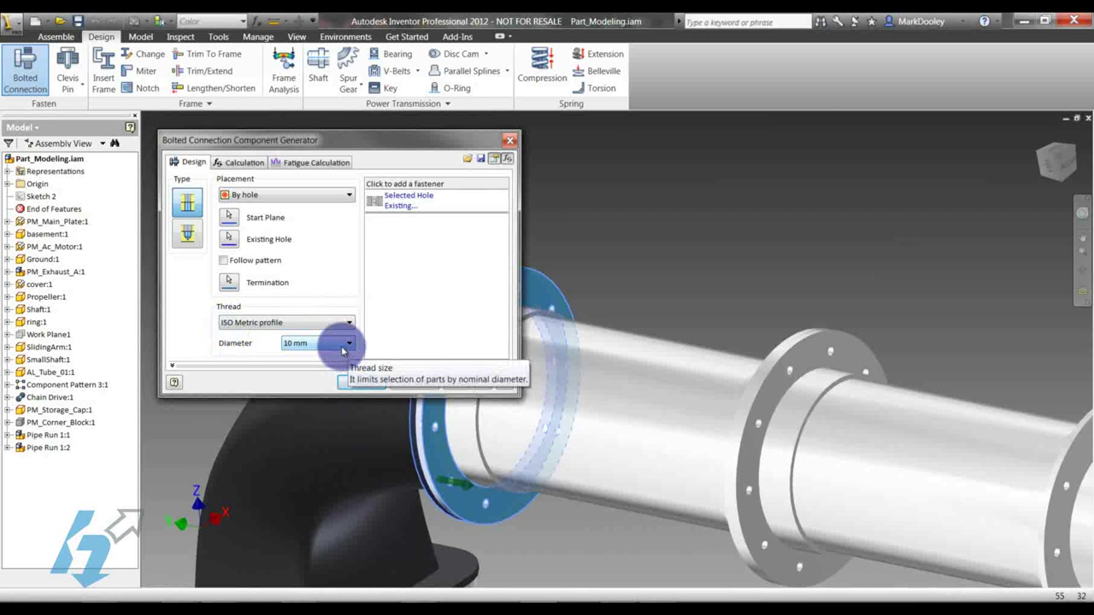
{"action": "left_click", "coordinate": [432, 183]}
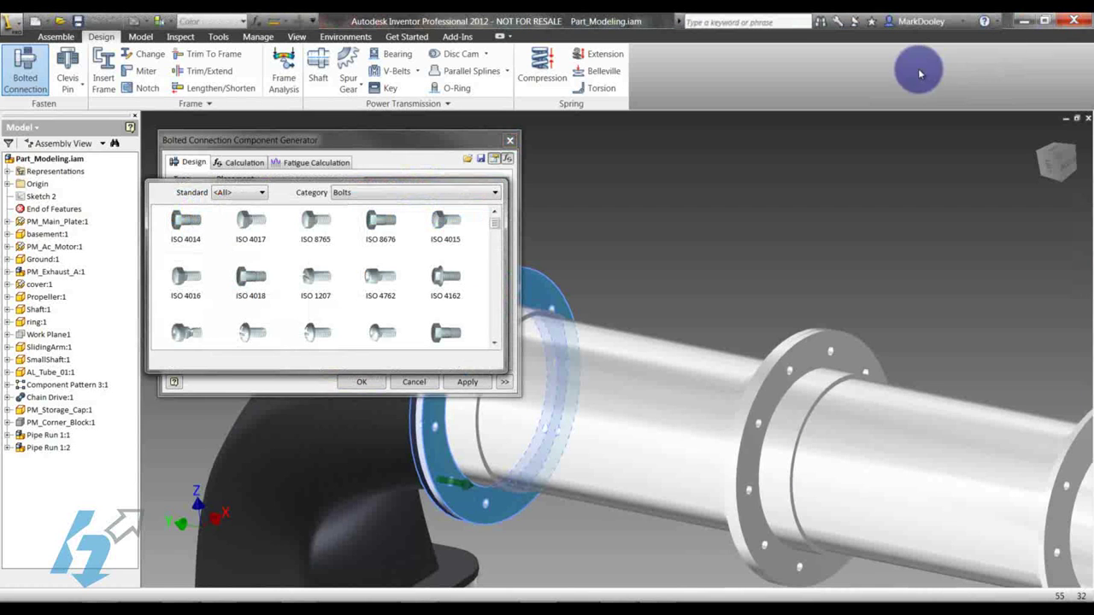
{"action": "left_click", "coordinate": [381, 226]}
{"action": "scroll", "coordinate": [396, 243], "scroll_direction": "down", "scroll_amount": 3}
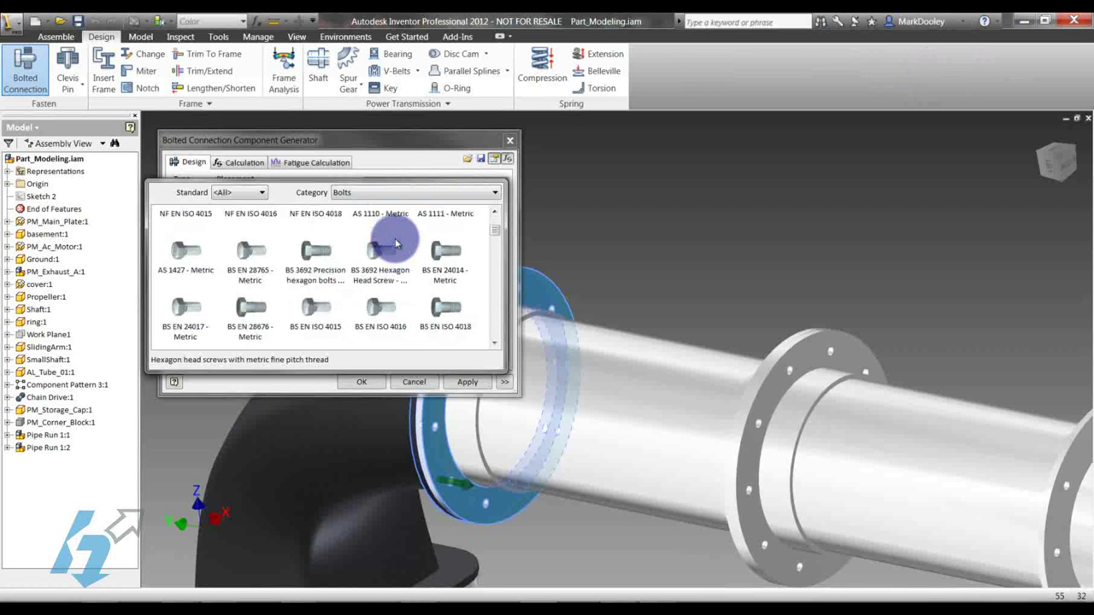
{"action": "scroll", "coordinate": [395, 244], "scroll_direction": "up", "scroll_amount": 3}
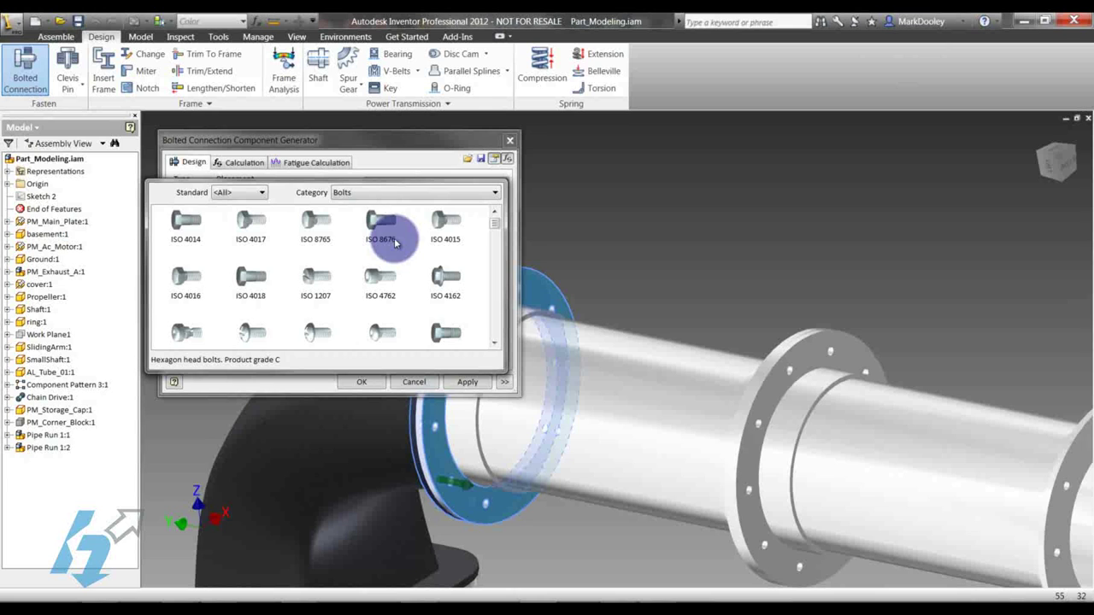
{"action": "left_click", "coordinate": [316, 225]}
Step: Filter the bolt gallery to ANSI and add the Hex Bolt - Metric M10 x 1.5 x 25
{"action": "left_click", "coordinate": [247, 193]}
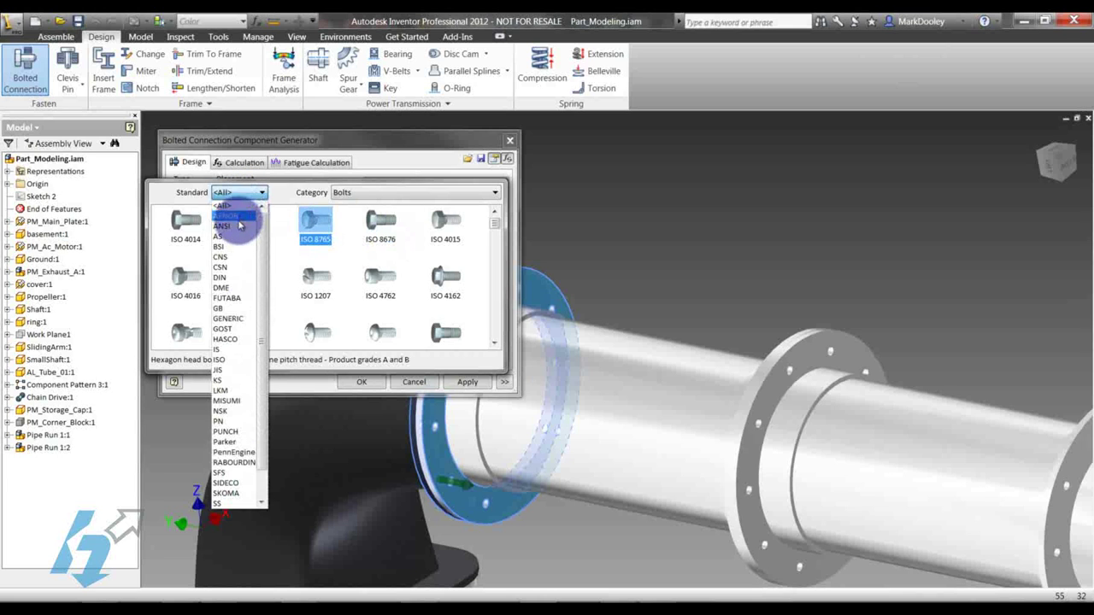
{"action": "left_click", "coordinate": [237, 225]}
{"action": "left_click", "coordinate": [238, 228]}
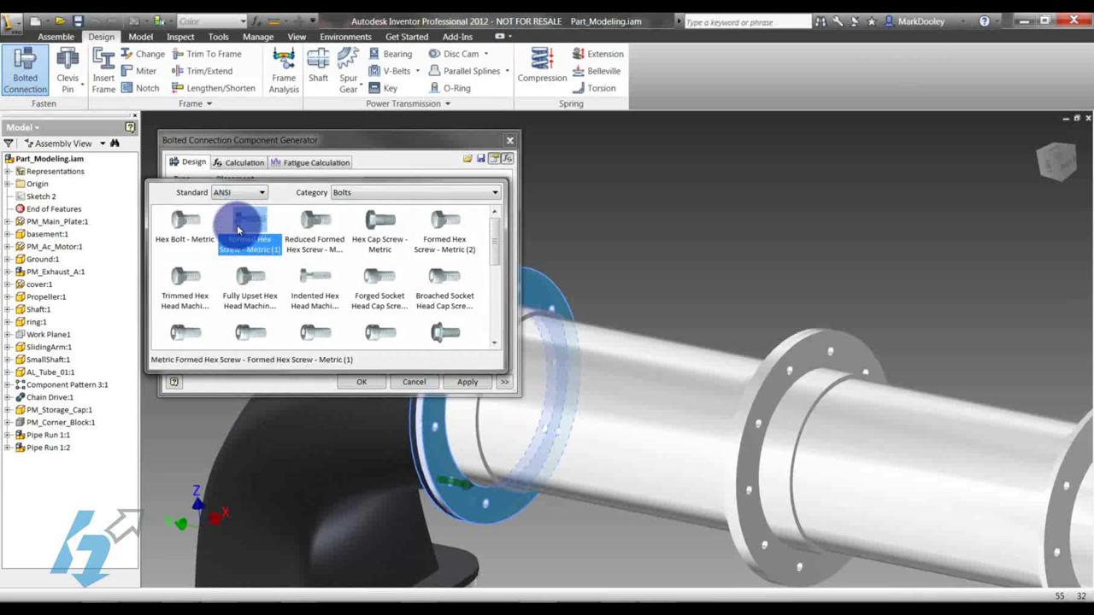
{"action": "left_click", "coordinate": [189, 282]}
{"action": "left_click", "coordinate": [317, 282]}
{"action": "left_click", "coordinate": [252, 234]}
{"action": "left_click", "coordinate": [202, 241]}
{"action": "double_click", "coordinate": [195, 240]}
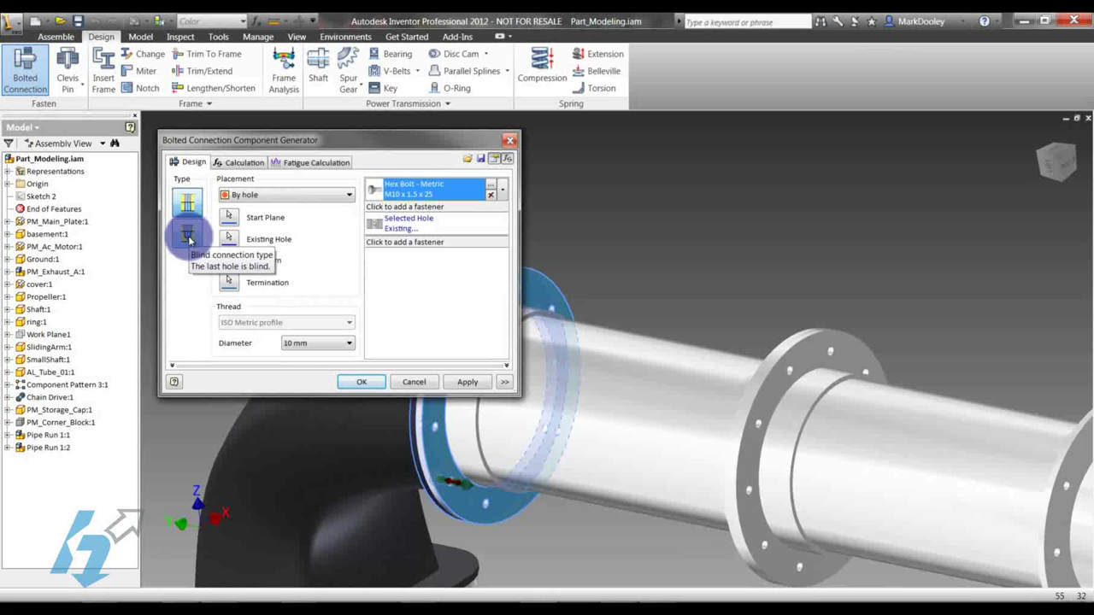
Step: Add a Plain Washer (Metric) 10 N under the bolt head and another on the far side
{"action": "left_click", "coordinate": [426, 207]}
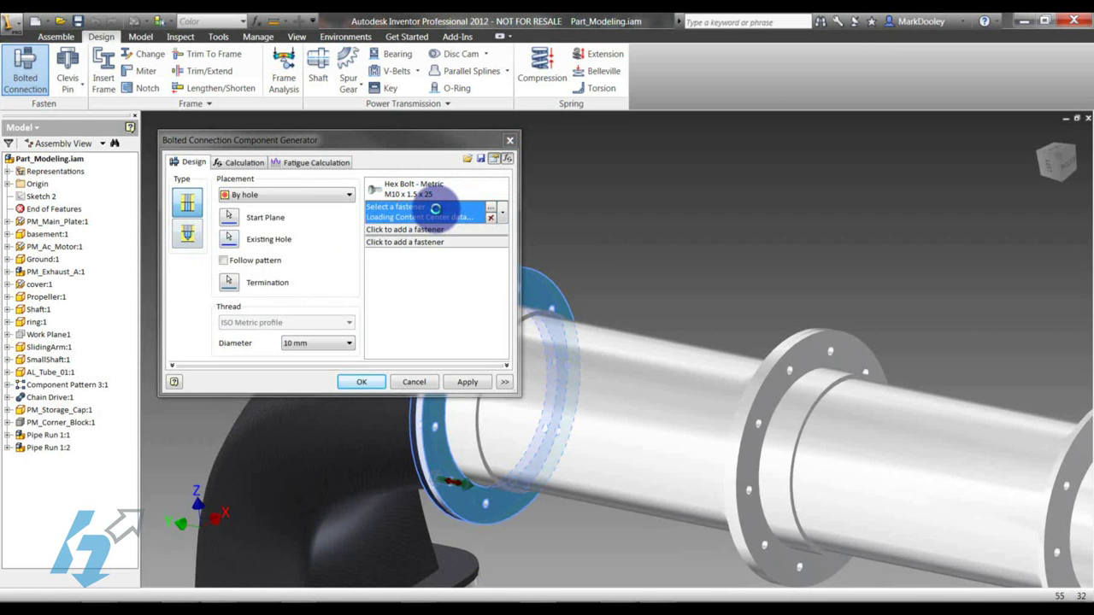
{"action": "left_click_drag", "start_coordinate": [494, 256], "coordinate": [489, 315]}
{"action": "left_click", "coordinate": [378, 332]}
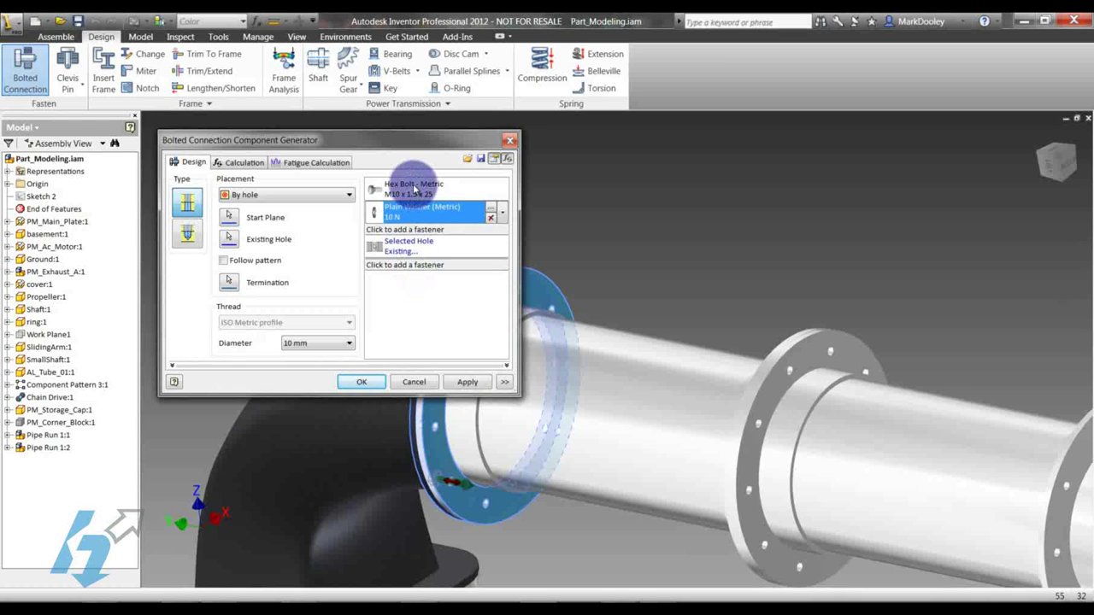
{"action": "left_click", "coordinate": [405, 265]}
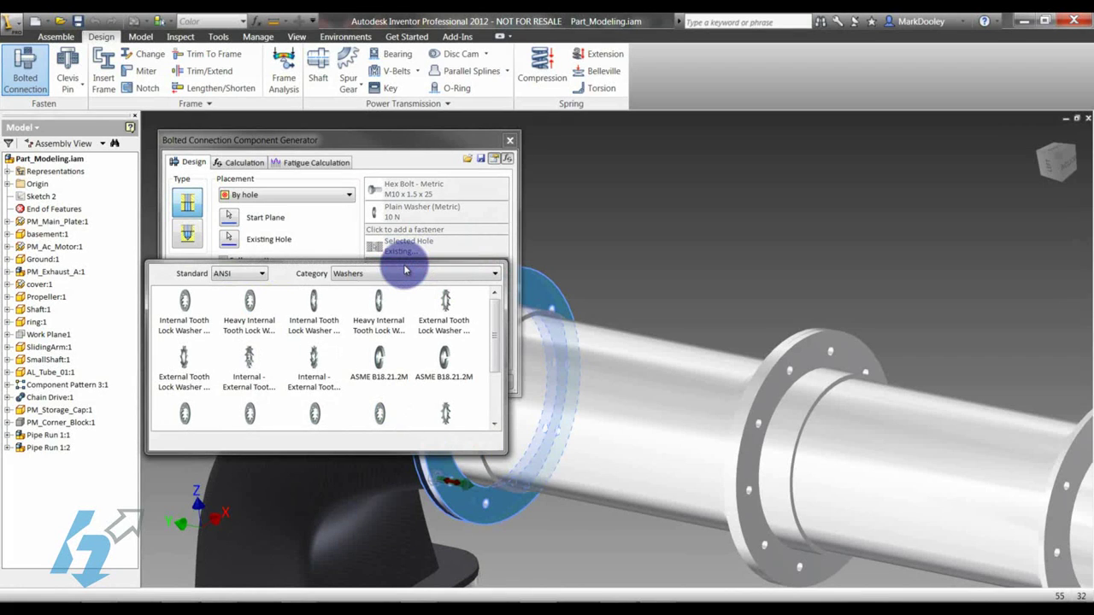
{"action": "left_click", "coordinate": [443, 306]}
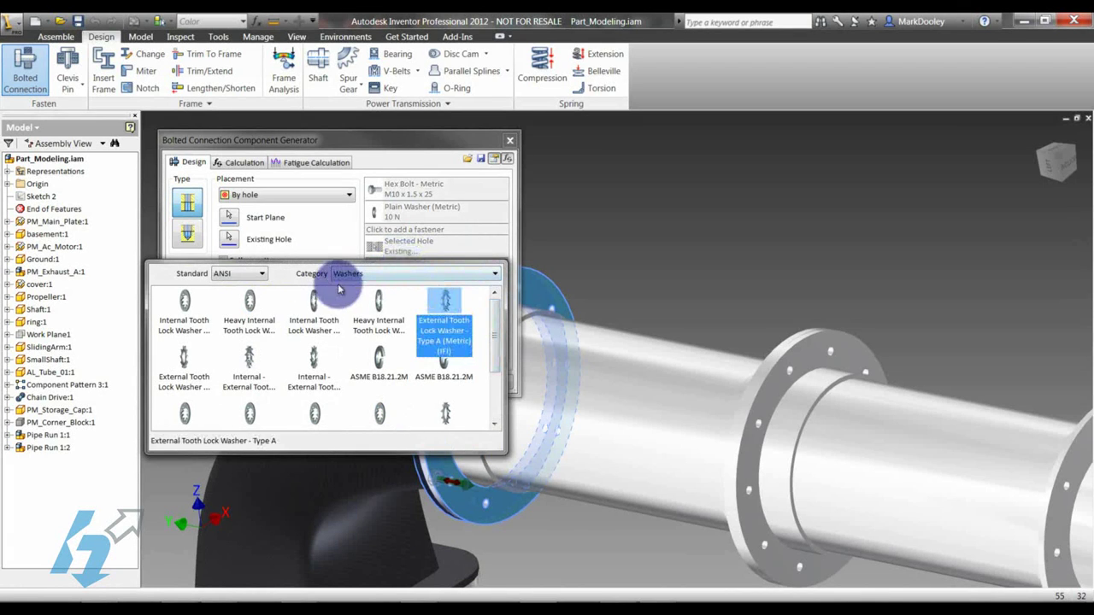
{"action": "left_click_drag", "start_coordinate": [492, 318], "coordinate": [495, 394]}
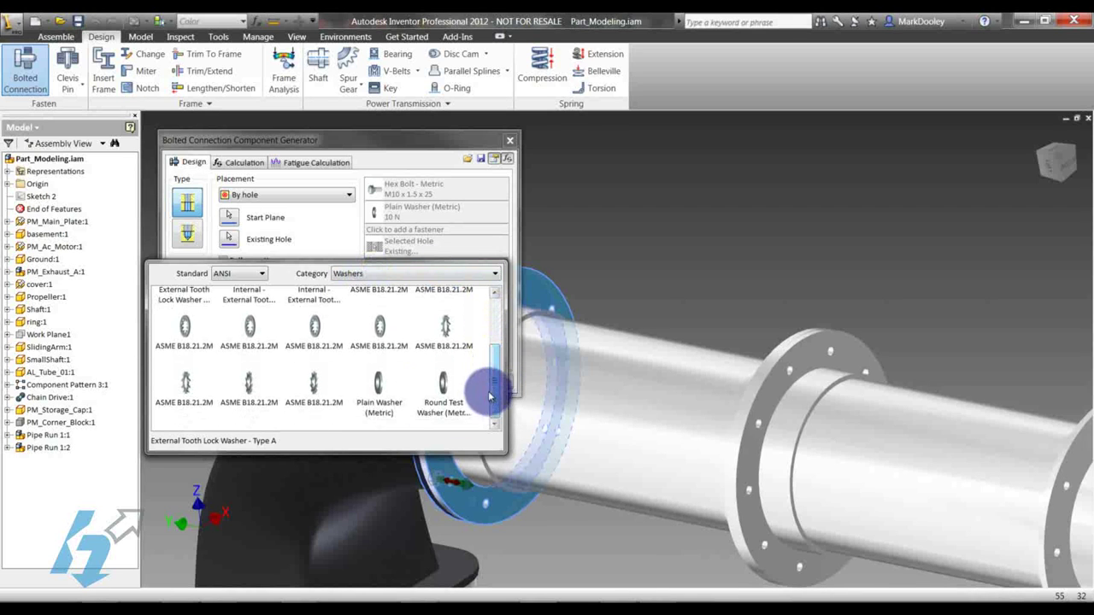
{"action": "left_click", "coordinate": [380, 391]}
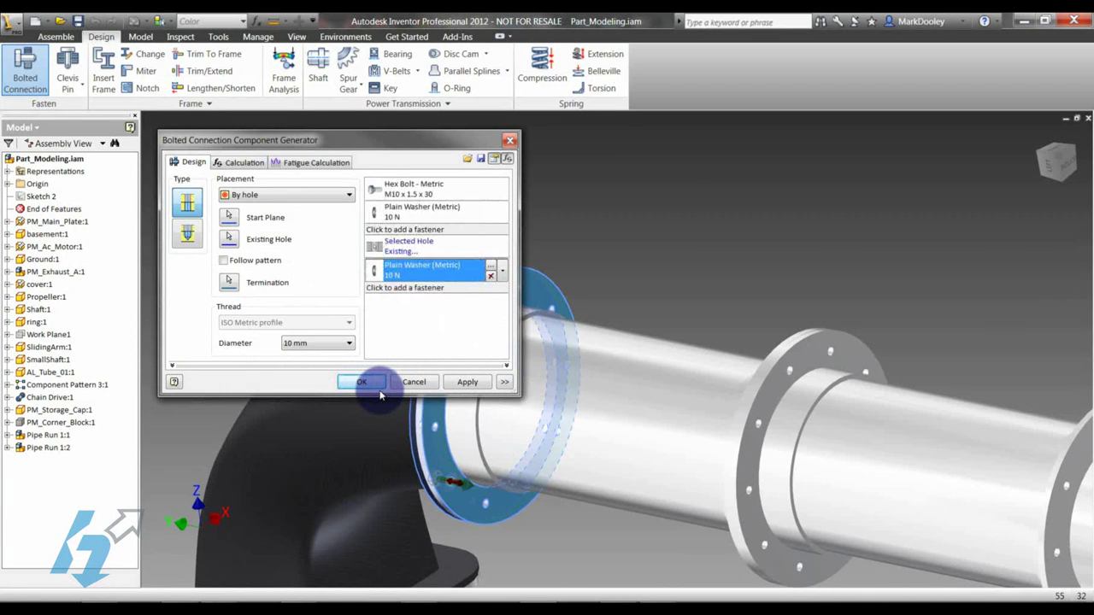
Step: Switch the category to Washers and add the ASME B18.21.2M washer below the far-side washer
{"action": "left_click", "coordinate": [440, 289]}
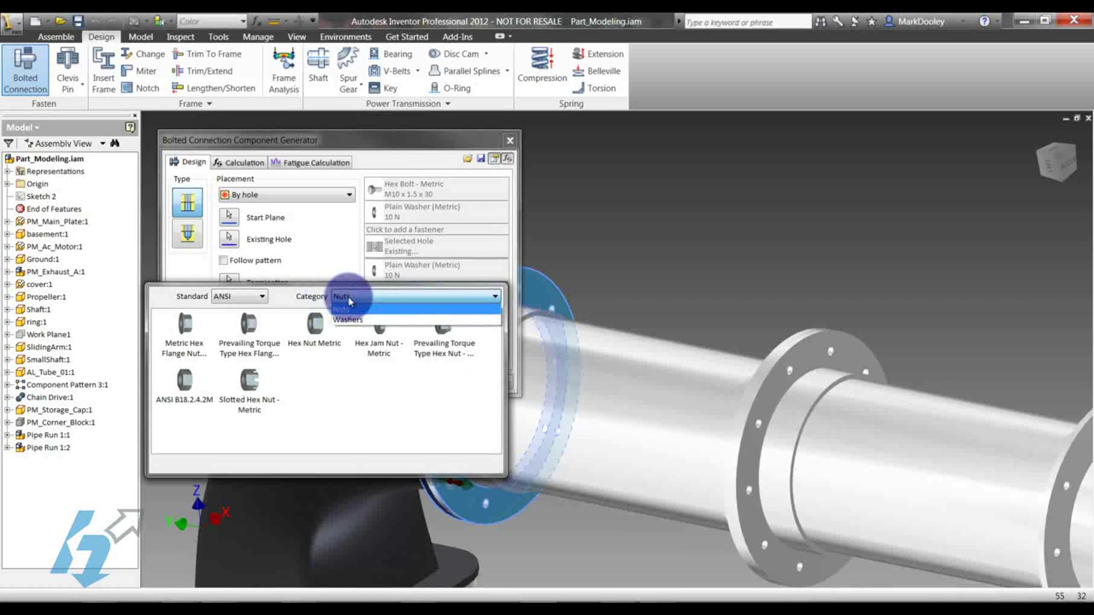
{"action": "left_click", "coordinate": [347, 299]}
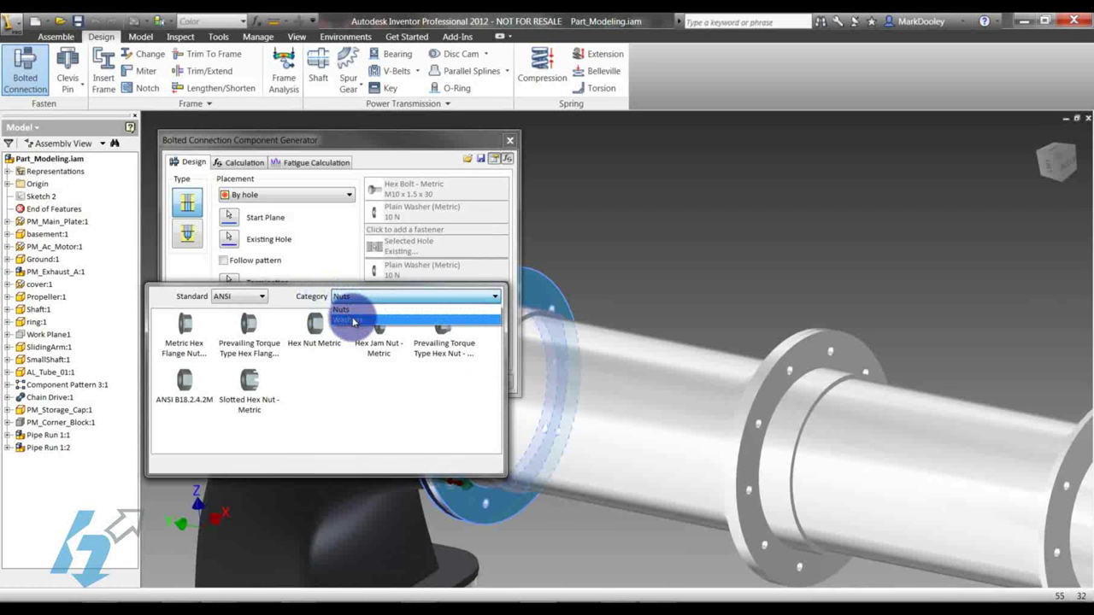
{"action": "left_click", "coordinate": [353, 320]}
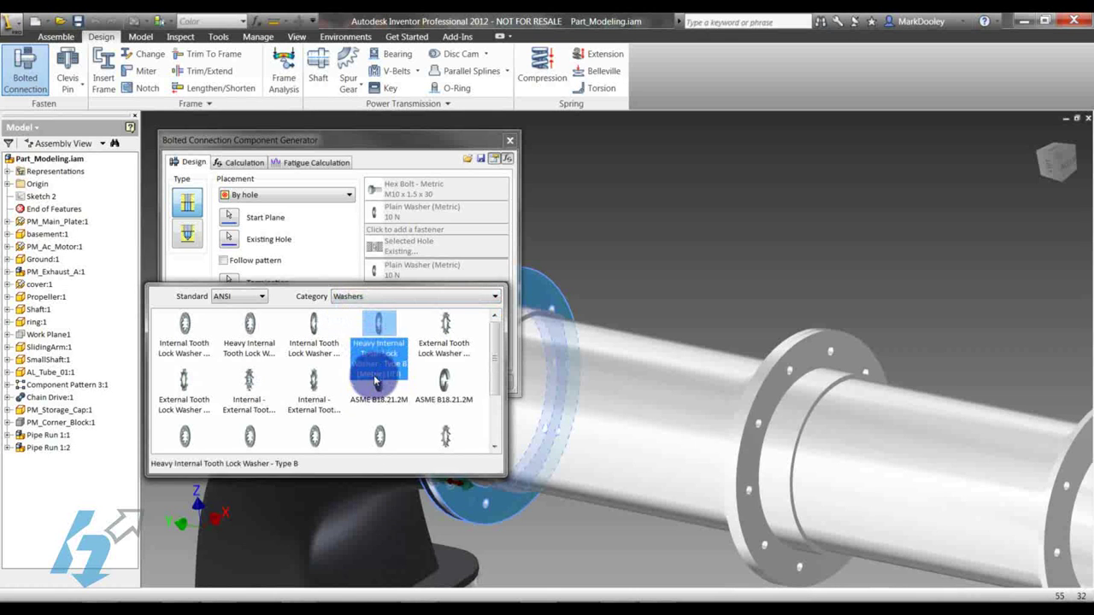
{"action": "left_click", "coordinate": [378, 389]}
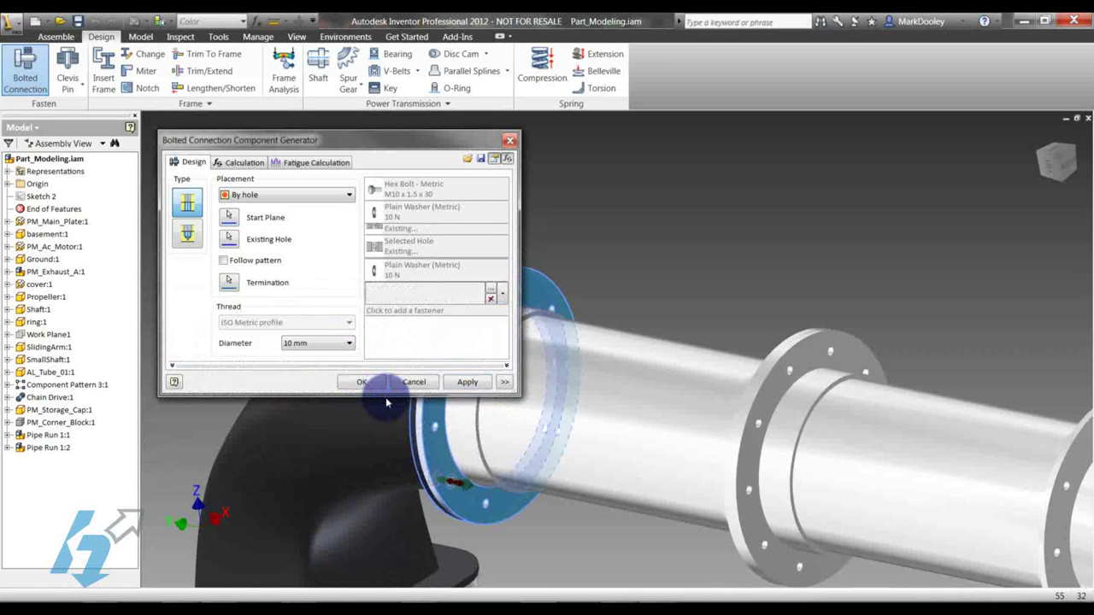
Step: Close the stack with a Hex Nut Metric M10 x 1.5, lengthening the bolt to 40 mm
{"action": "left_click", "coordinate": [429, 312]}
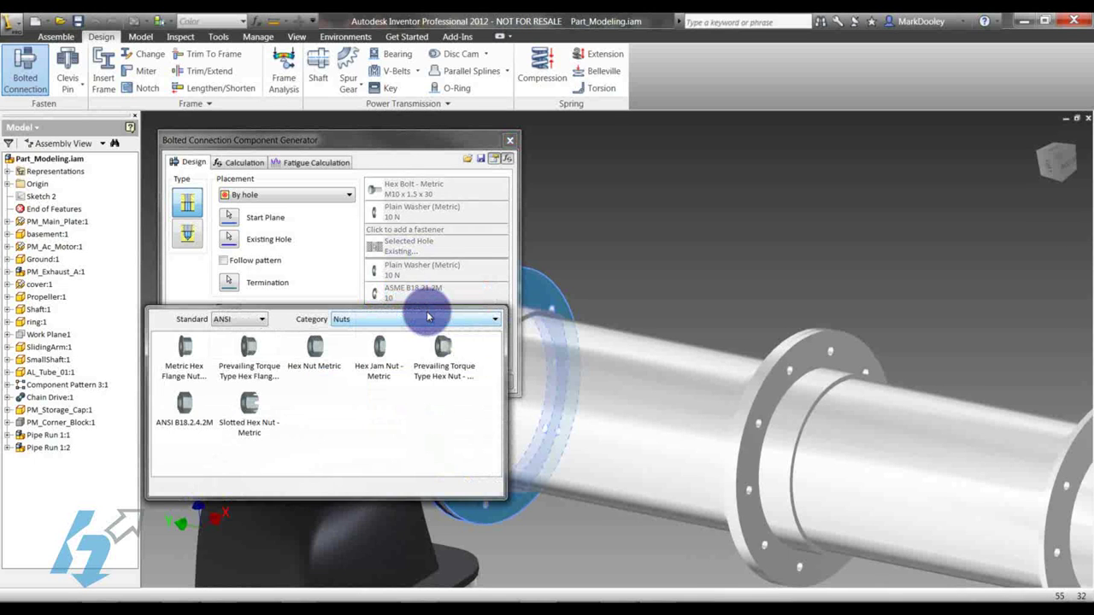
{"action": "left_click", "coordinate": [311, 352]}
{"action": "scroll", "coordinate": [427, 478], "scroll_direction": "up", "scroll_amount": 5}
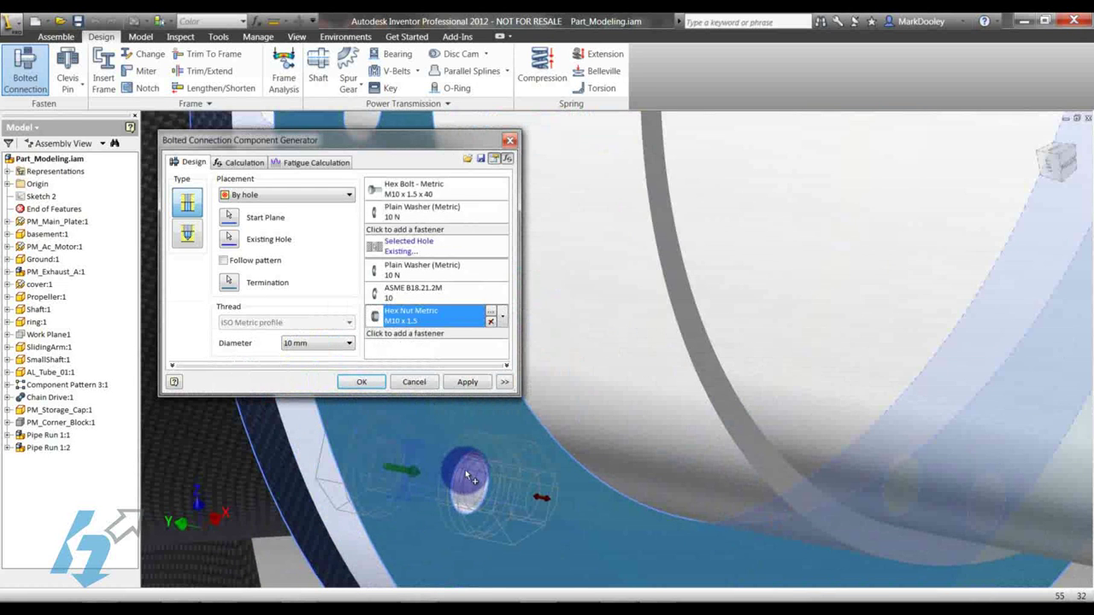
{"action": "scroll", "coordinate": [464, 469], "scroll_direction": "down", "scroll_amount": 3}
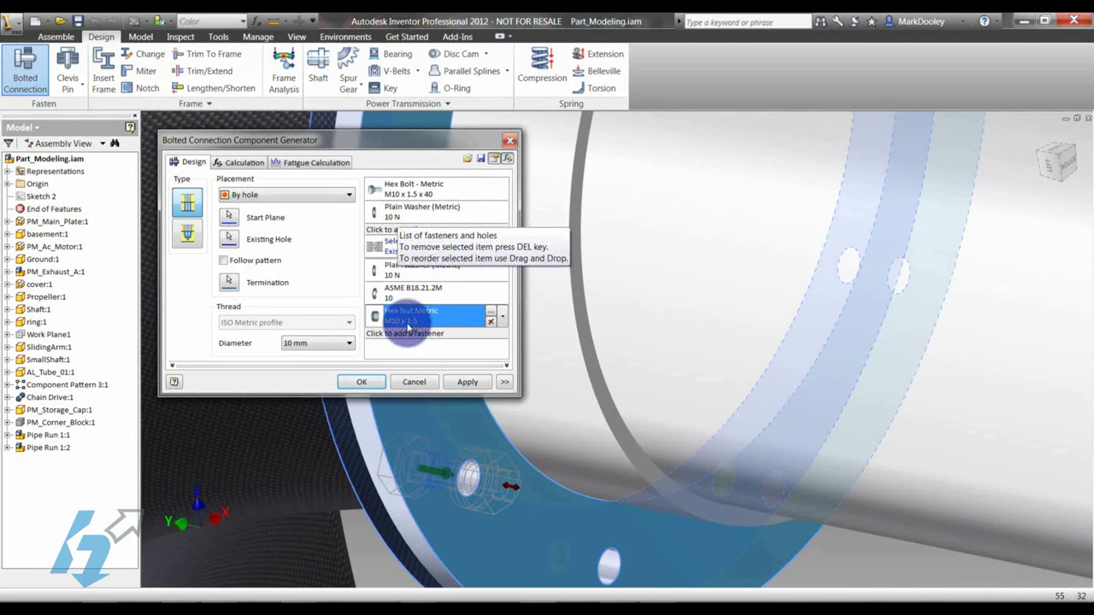
{"action": "scroll", "coordinate": [492, 469], "scroll_direction": "down", "scroll_amount": 5}
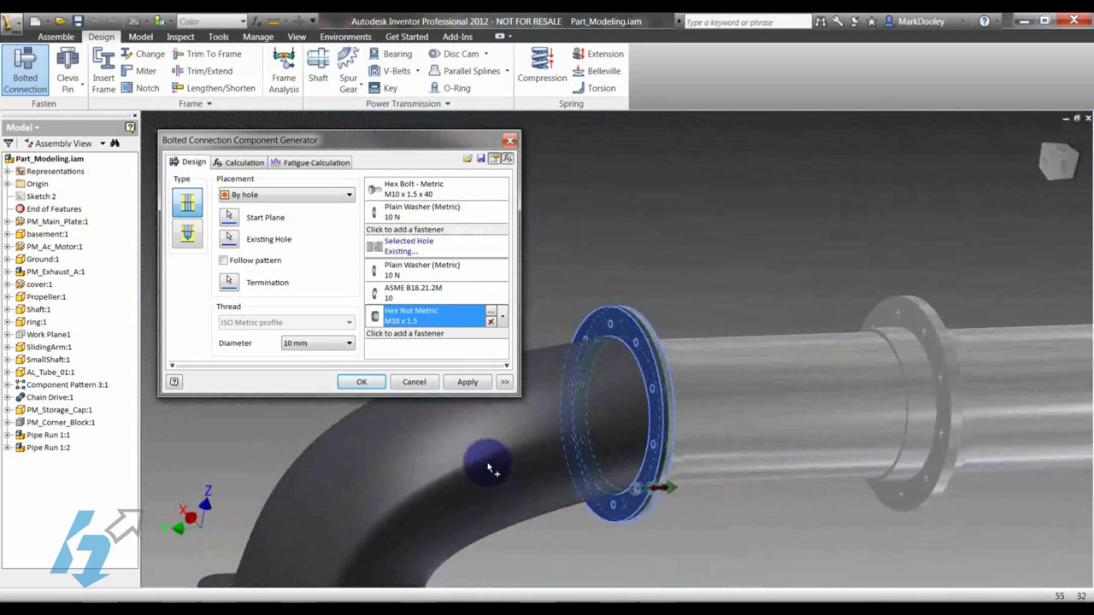
{"action": "scroll", "coordinate": [487, 468], "scroll_direction": "up", "scroll_amount": 5}
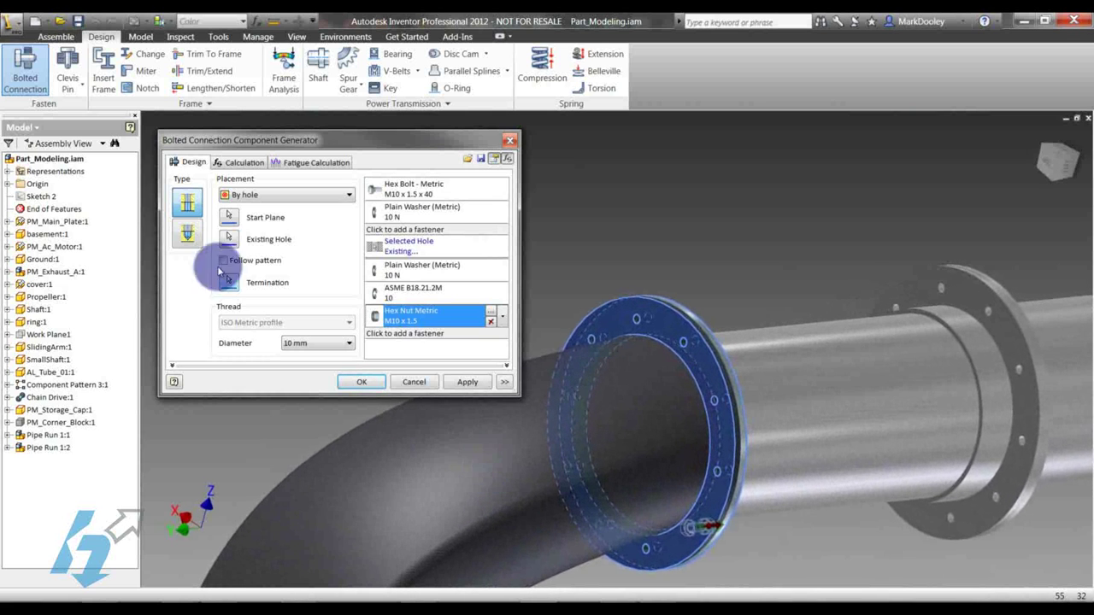
Step: Enable Follow pattern so the bolt, washers and nut fill every flange hole
{"action": "left_click", "coordinate": [225, 262]}
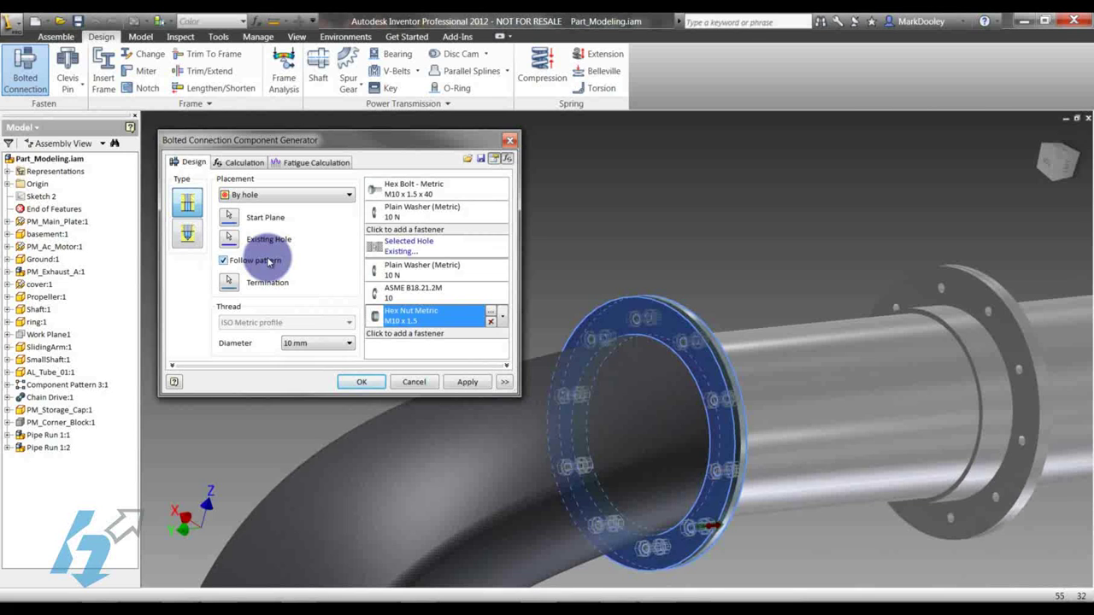
Step: Apply the connection with its default file names, then show the whole assembly in Home view
{"action": "left_click", "coordinate": [364, 383]}
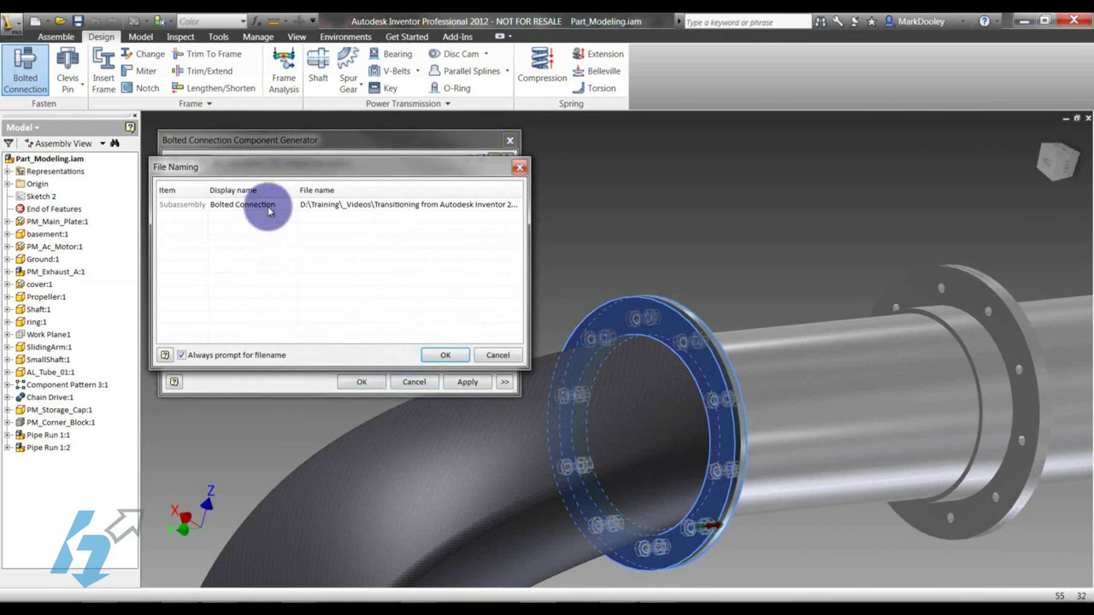
{"action": "left_click", "coordinate": [445, 354]}
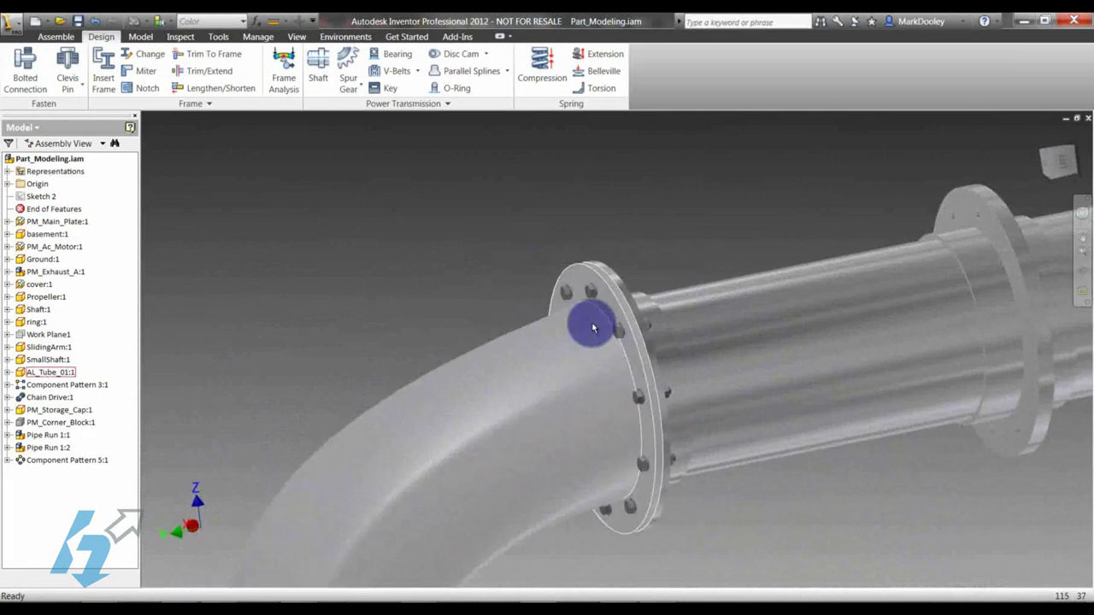
{"action": "left_click", "coordinate": [630, 451]}
{"action": "key", "text": "F6"}
{"action": "scroll", "coordinate": [656, 203], "scroll_direction": "up", "scroll_amount": 5}
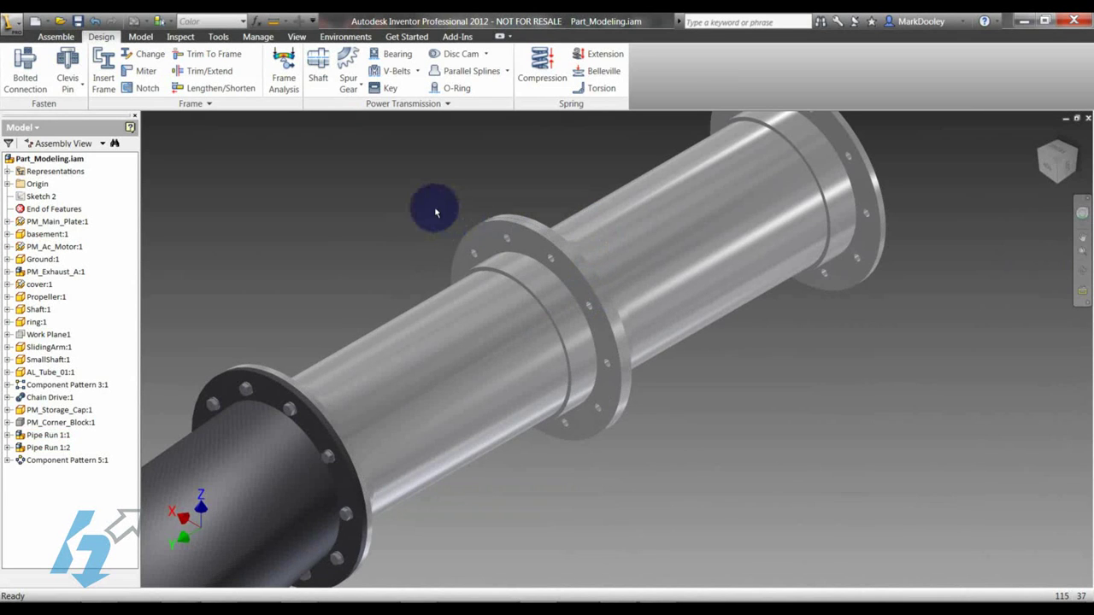
Step: Choose Hex Bolt - Metric from Content Center's Bolts > Hex Head category for placement
{"action": "left_click", "coordinate": [56, 37]}
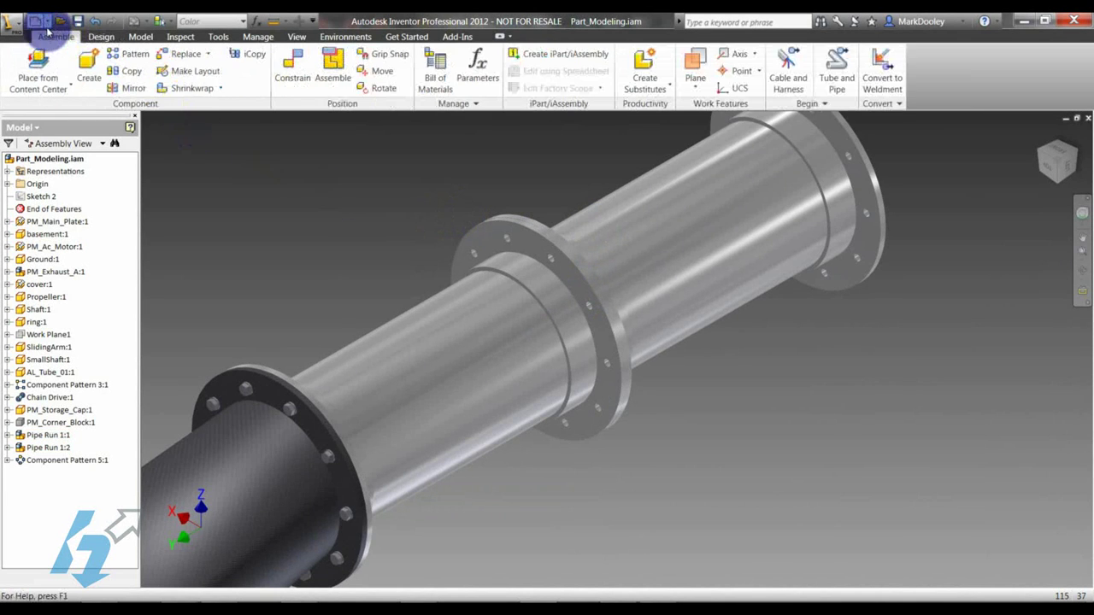
{"action": "left_click", "coordinate": [36, 80]}
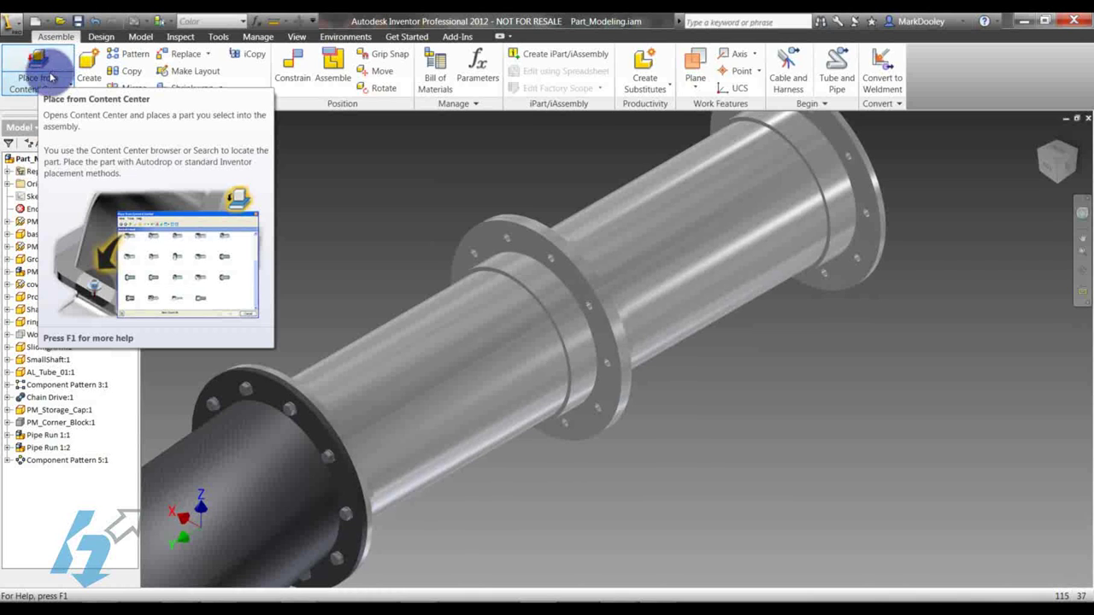
{"action": "left_click", "coordinate": [44, 78]}
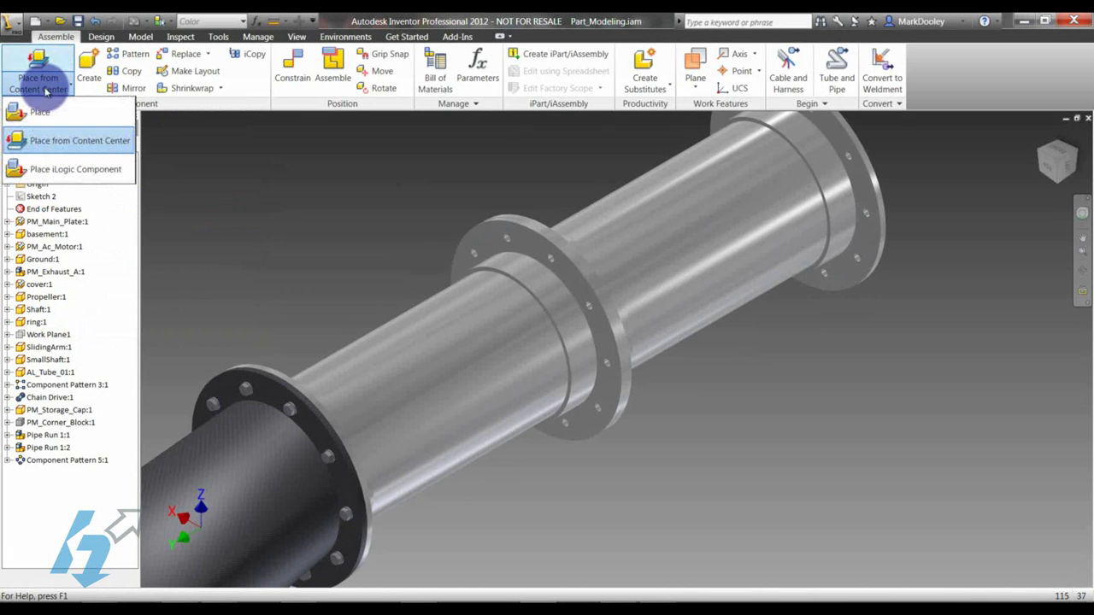
{"action": "left_click", "coordinate": [53, 140]}
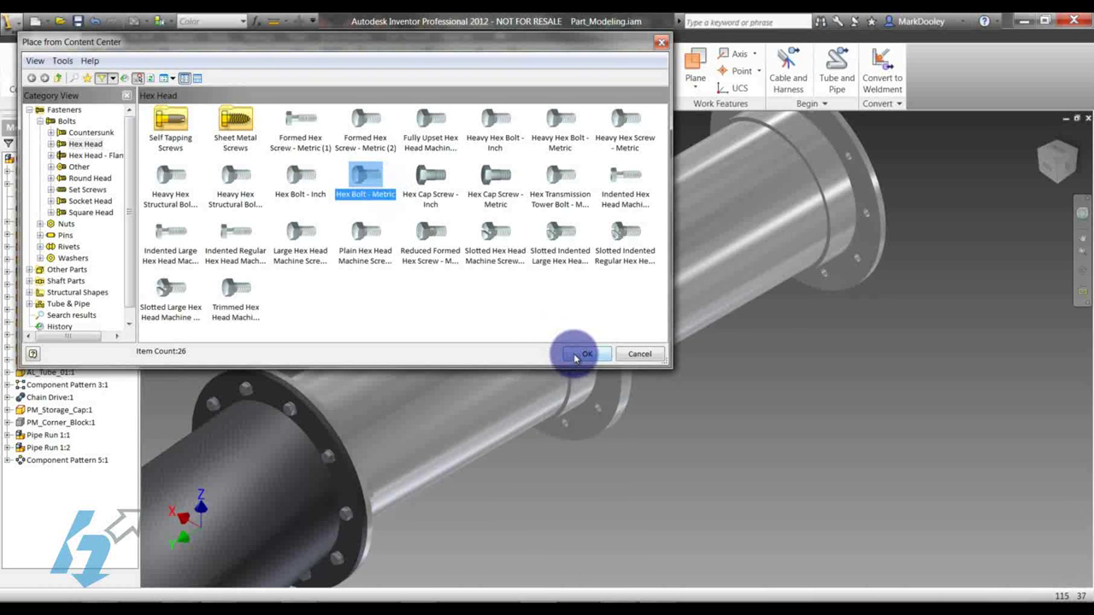
{"action": "left_click", "coordinate": [581, 354]}
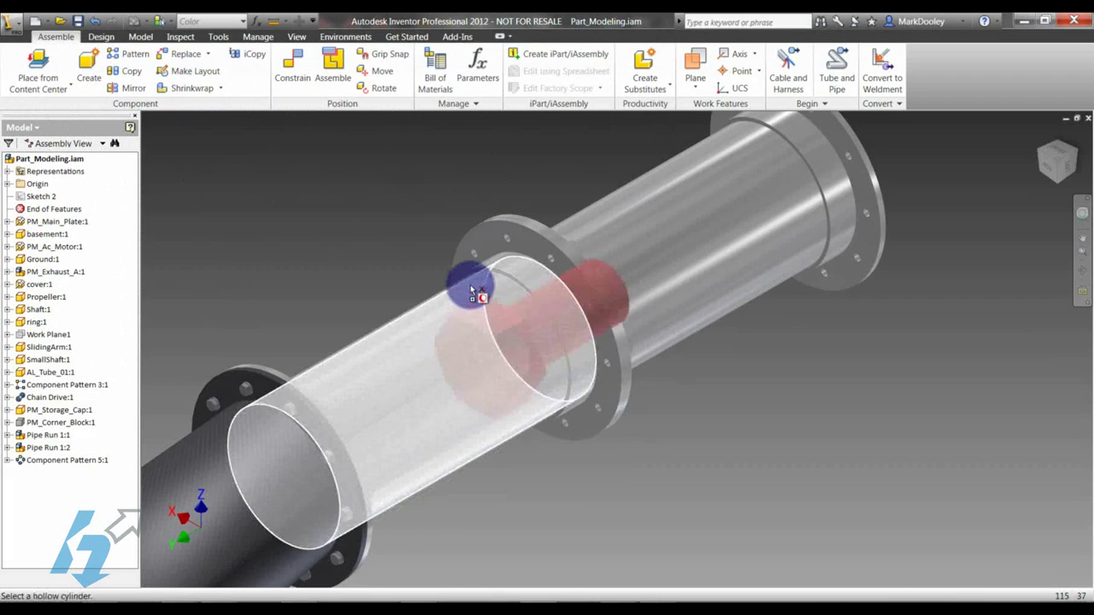
Step: Drop the hex bolt into a second-flange hole and launch a Bolted Connection from it
{"action": "scroll", "coordinate": [608, 363], "scroll_direction": "up", "scroll_amount": 5}
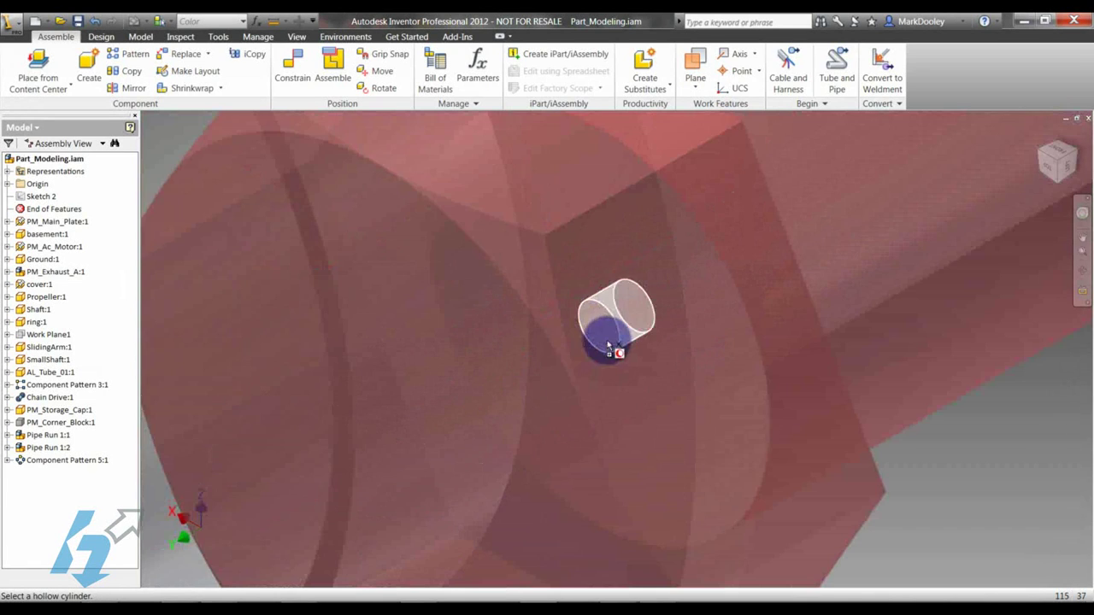
{"action": "left_click", "coordinate": [608, 357]}
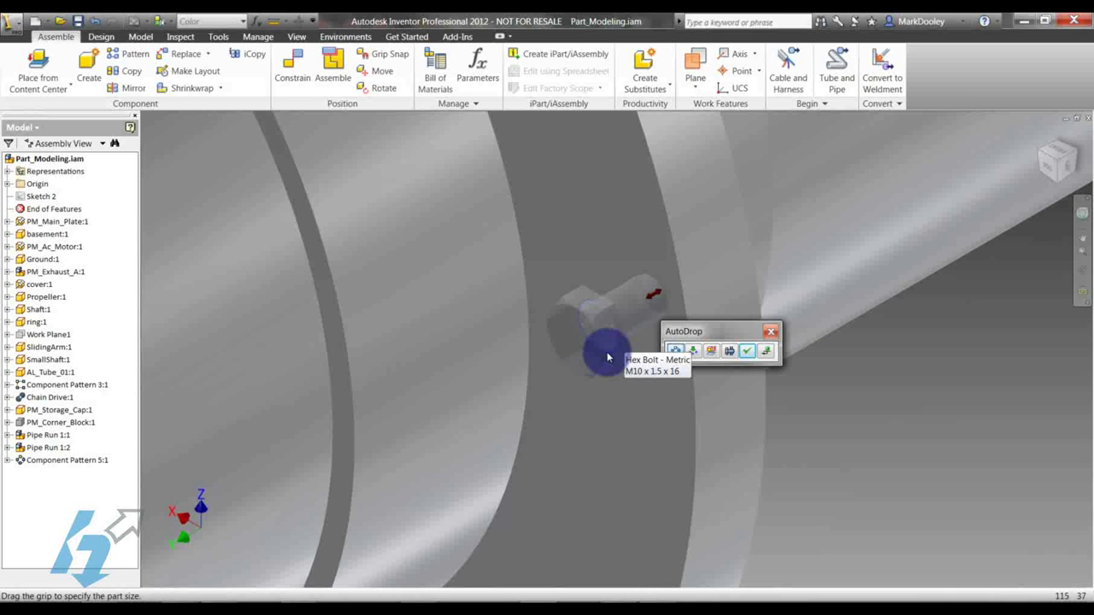
{"action": "left_click", "coordinate": [729, 351]}
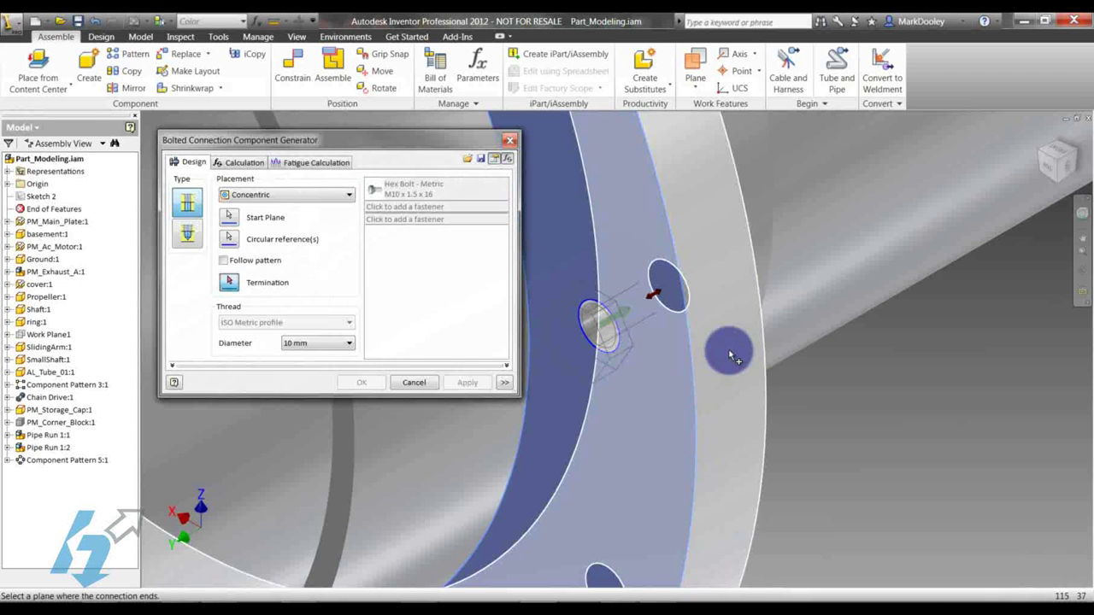
Step: Pick the termination plane for the concentric bolt, updating it to M10 x 1.5 x 25
{"action": "scroll", "coordinate": [925, 466], "scroll_direction": "down", "scroll_amount": 5}
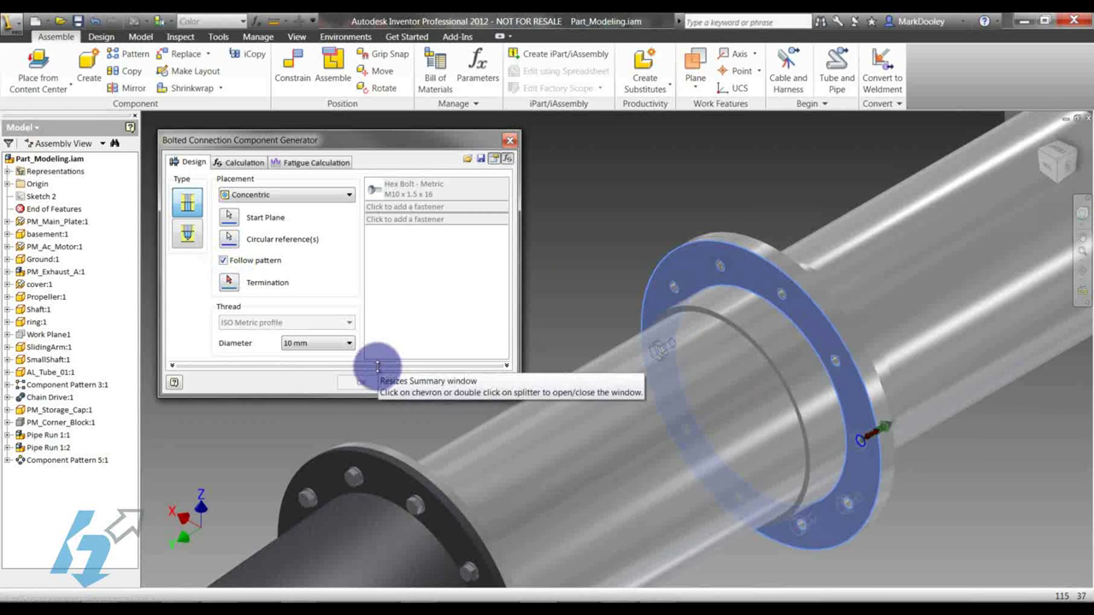
{"action": "left_click", "coordinate": [227, 282]}
{"action": "middle_click_drag", "start_coordinate": [732, 305], "coordinate": [407, 511], "text": "shift"}
{"action": "left_click", "coordinate": [346, 418]}
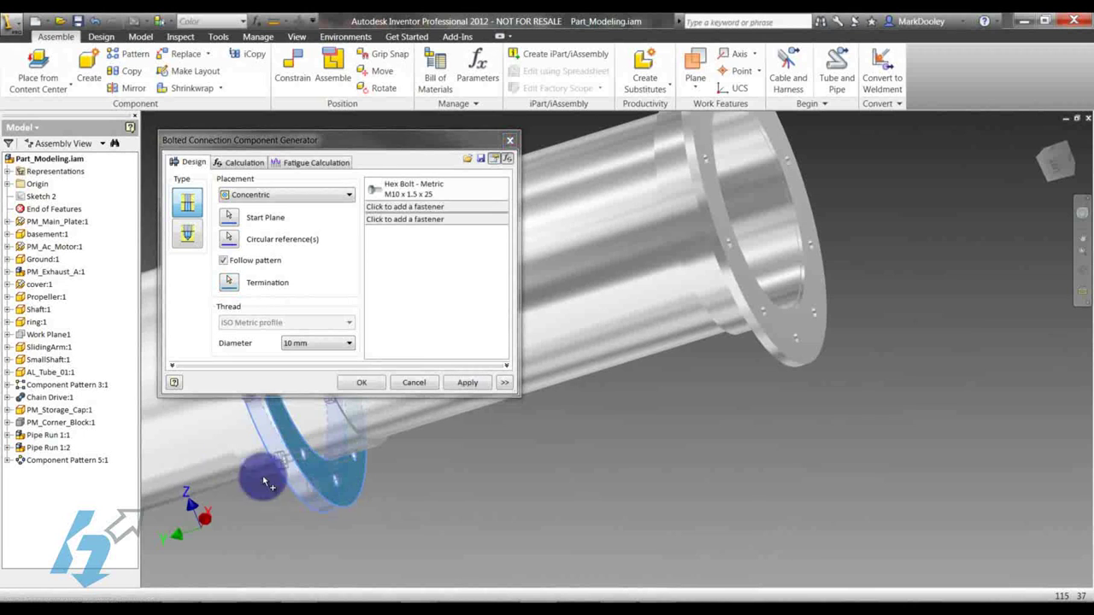
{"action": "middle_click_drag", "start_coordinate": [299, 485], "coordinate": [494, 577], "text": "shift"}
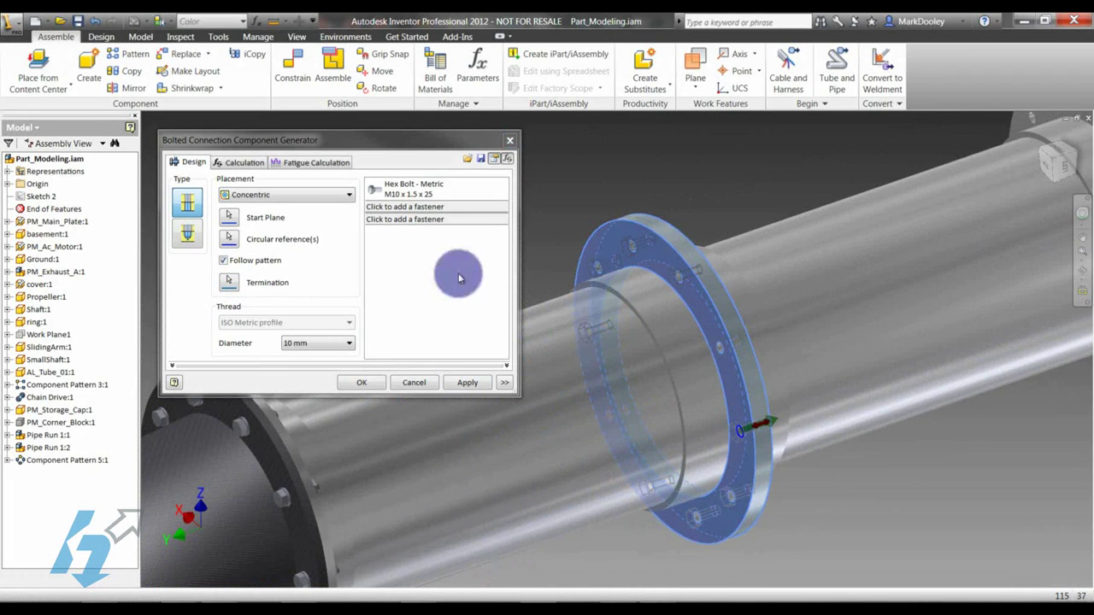
Step: Add Plain Washer (Metric) under the bolt head and at the nut end
{"action": "left_click", "coordinate": [424, 208]}
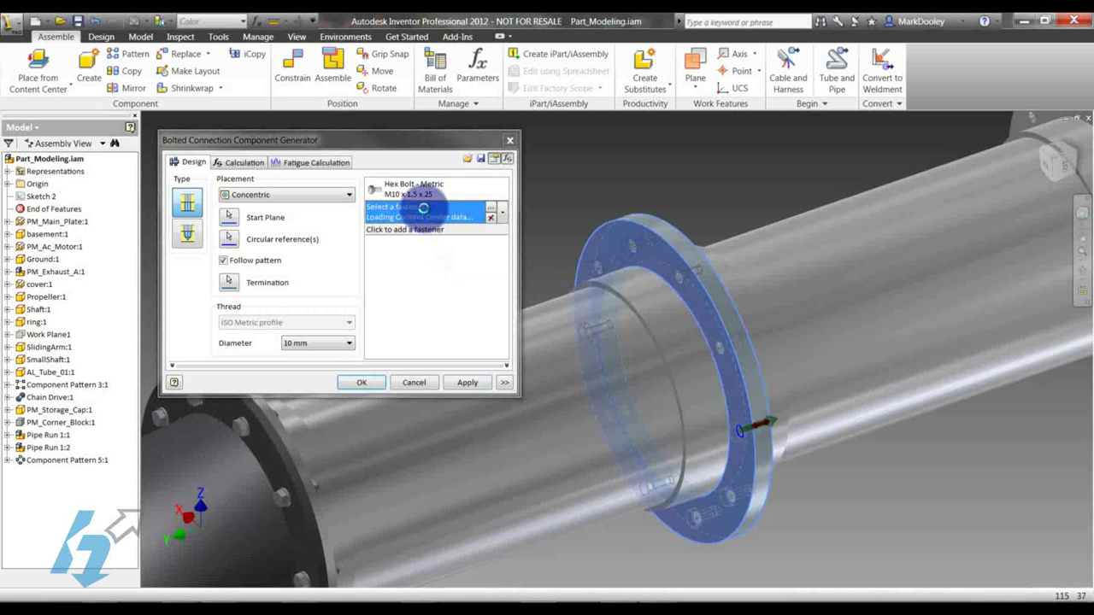
{"action": "scroll", "coordinate": [496, 298], "scroll_direction": "down", "scroll_amount": 5}
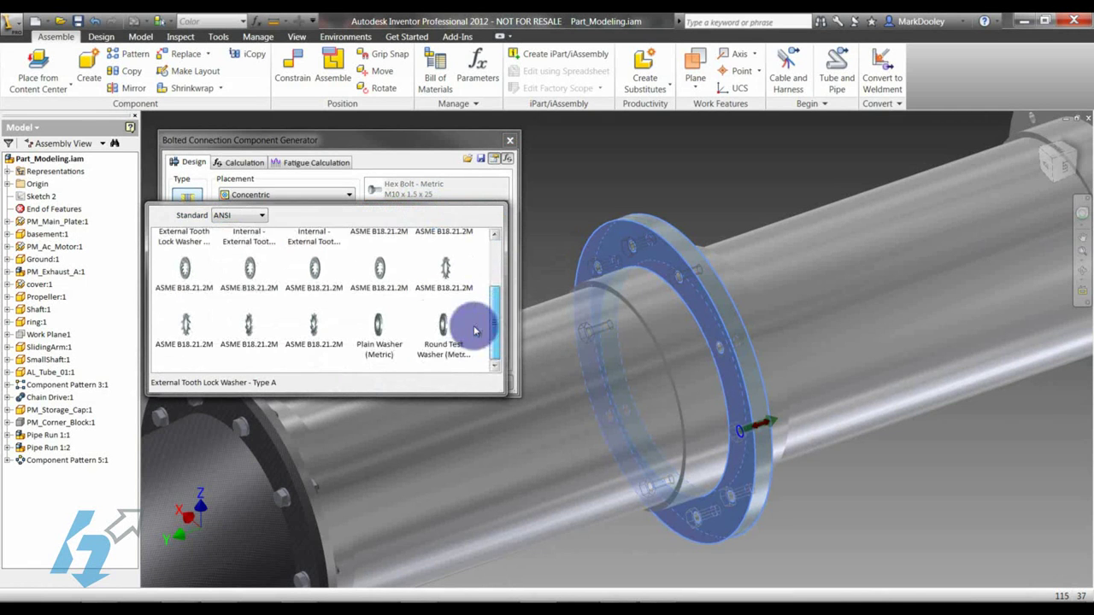
{"action": "left_click", "coordinate": [379, 321]}
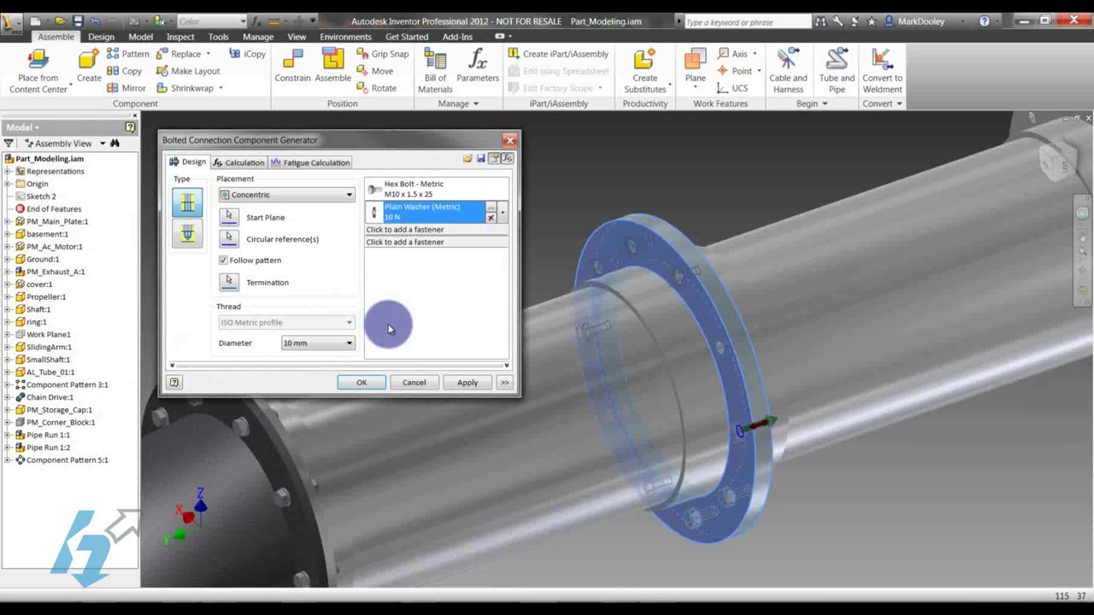
{"action": "left_click", "coordinate": [431, 244]}
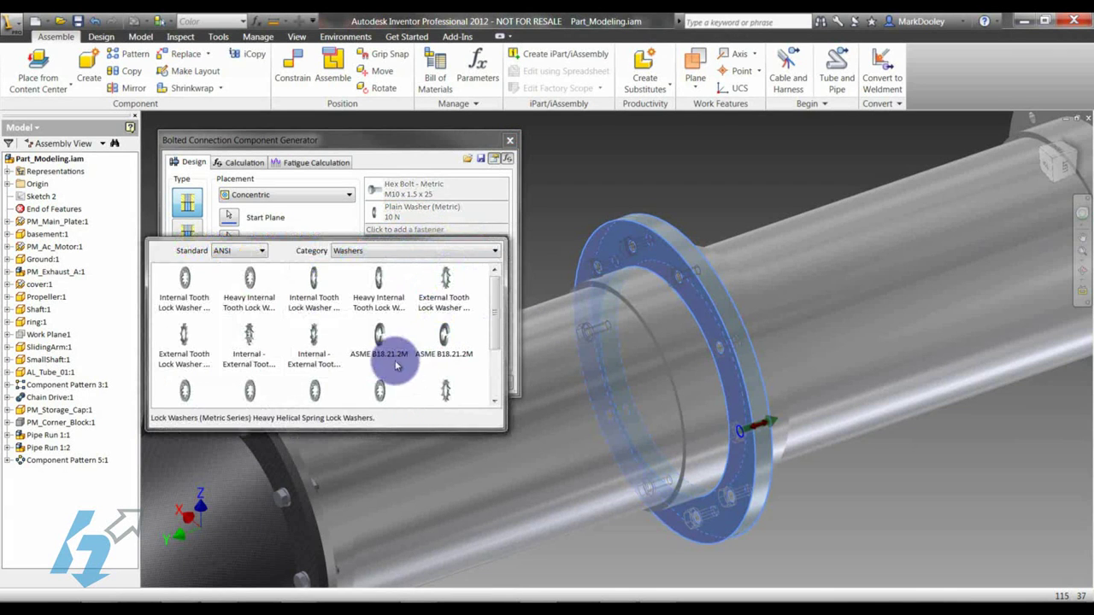
{"action": "scroll", "coordinate": [368, 371], "scroll_direction": "down", "scroll_amount": 2}
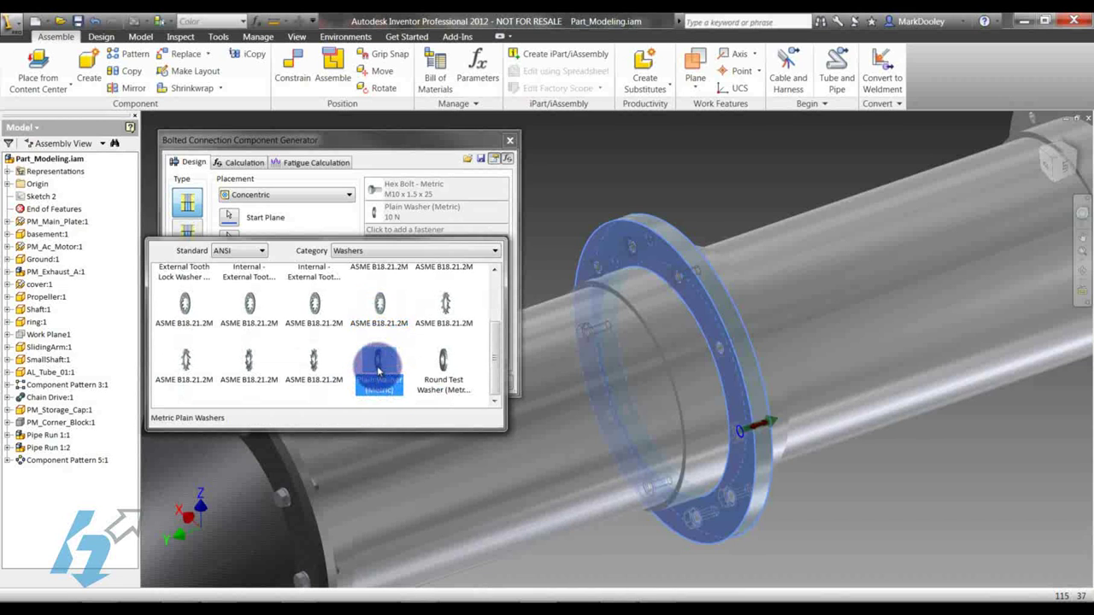
{"action": "left_click", "coordinate": [374, 379]}
Step: Add an ASME B18.21.2M washer and a Hex Nut Metric M10 x 1.5 at the nut end
{"action": "left_click", "coordinate": [432, 265]}
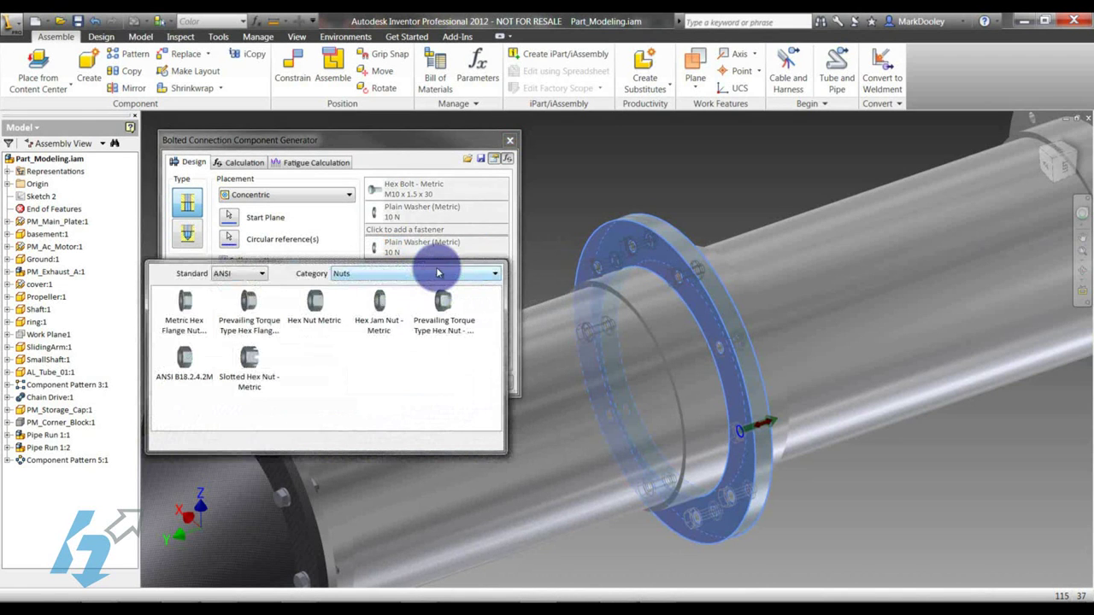
{"action": "left_click", "coordinate": [427, 275]}
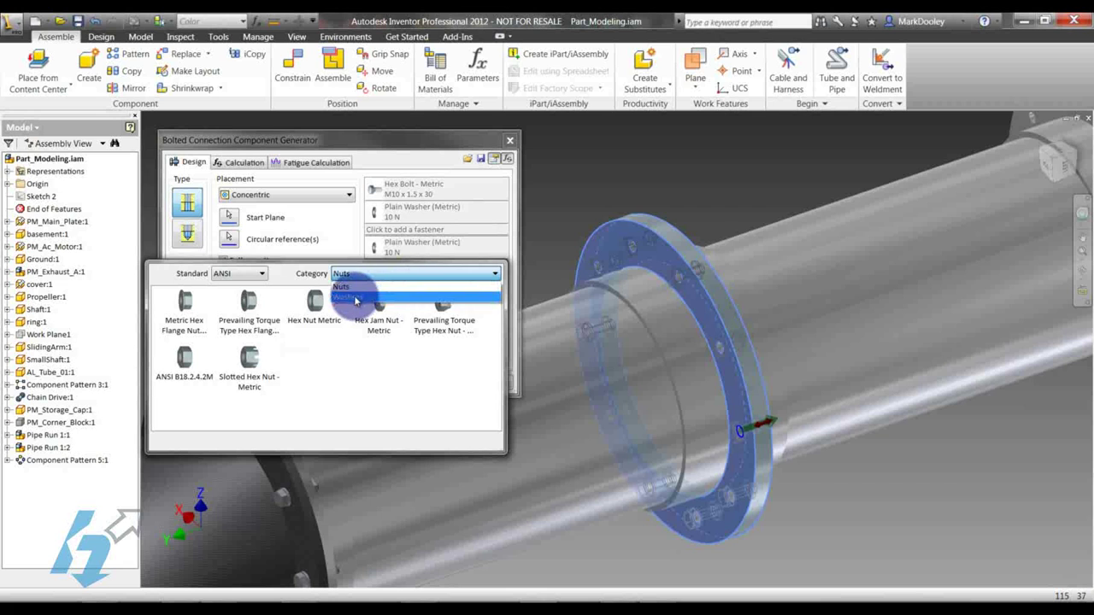
{"action": "left_click", "coordinate": [357, 297]}
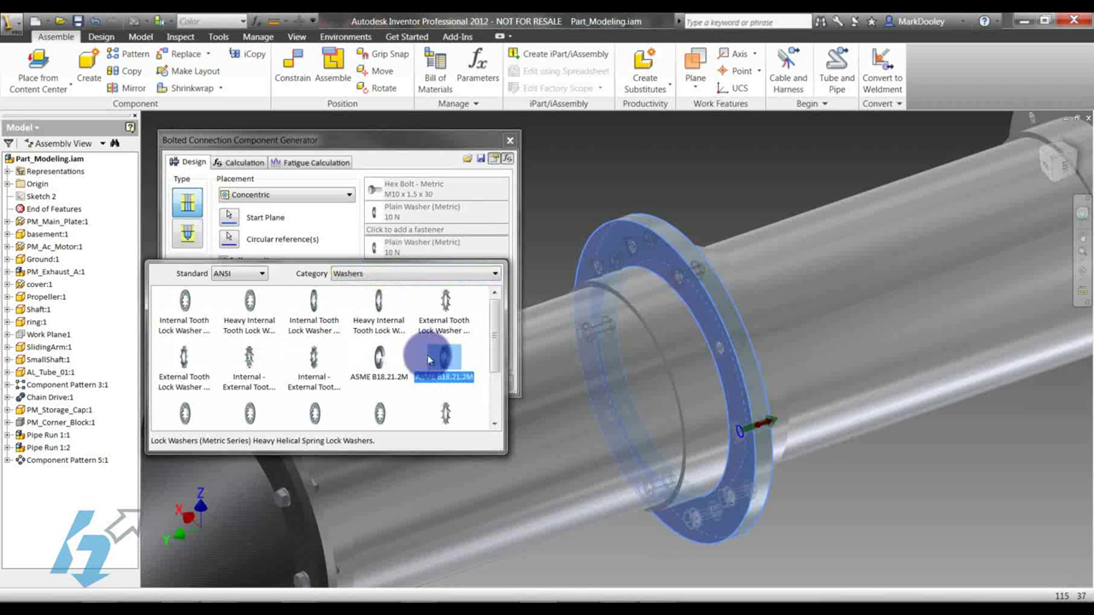
{"action": "left_click", "coordinate": [417, 364]}
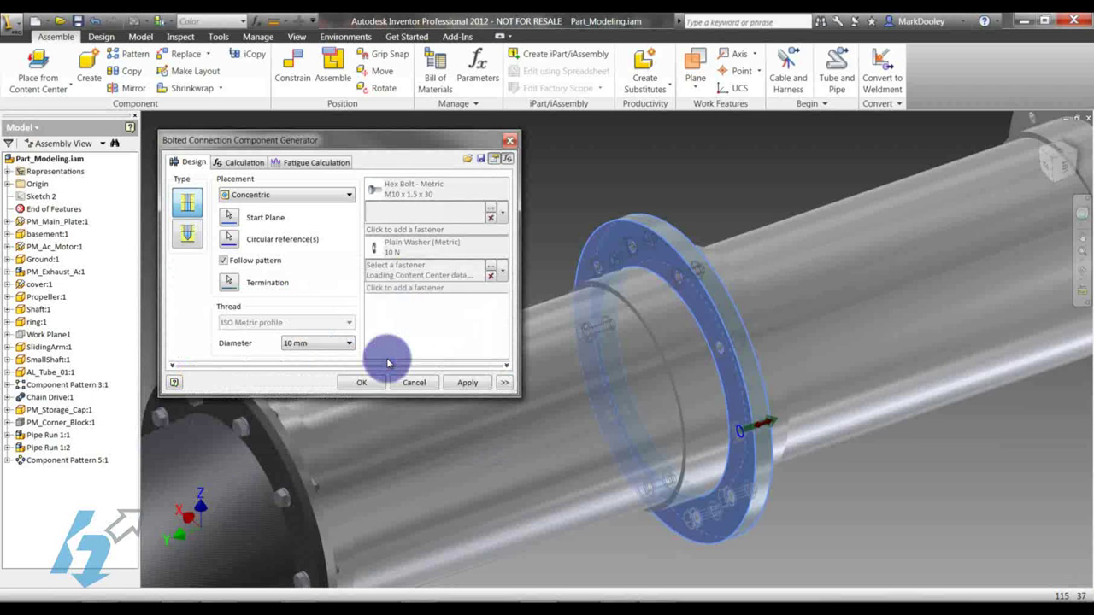
{"action": "left_click", "coordinate": [423, 288]}
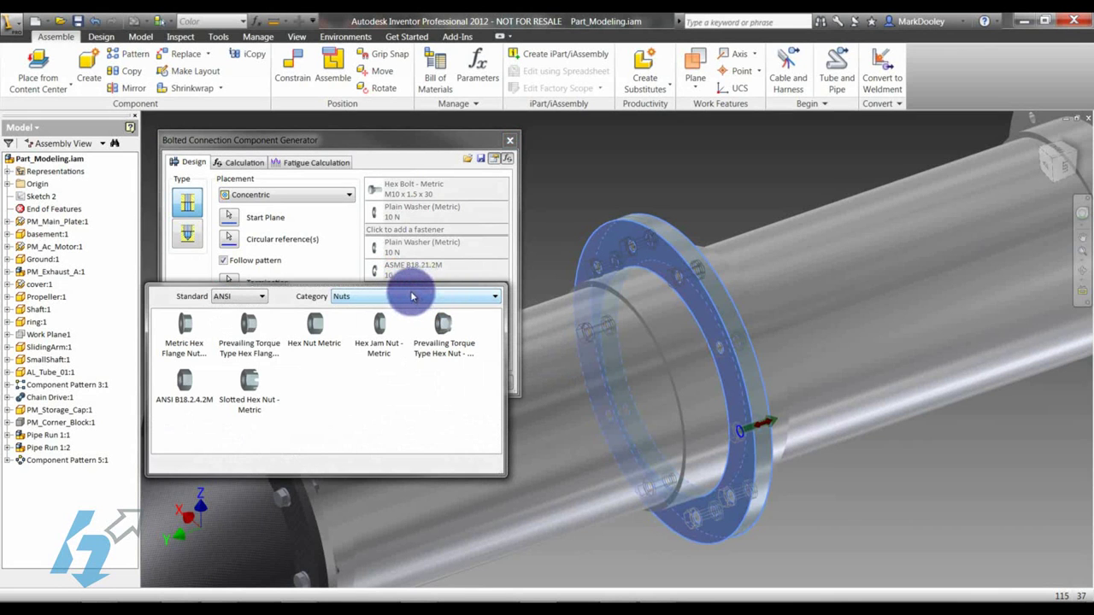
{"action": "left_click", "coordinate": [317, 333]}
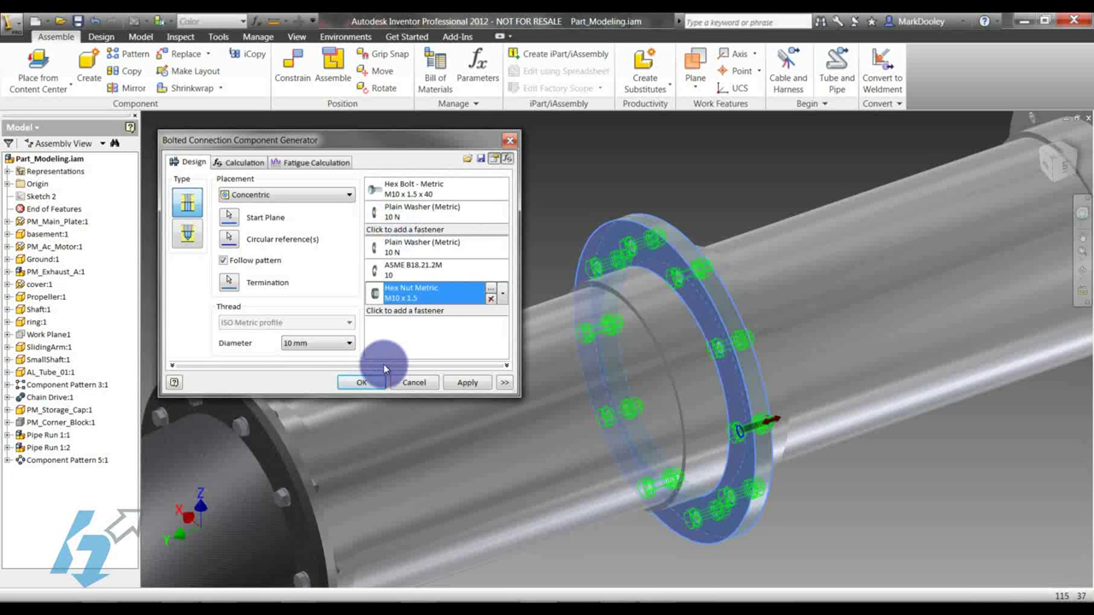
Step: Generate the second bolted connection, accept the file names, and view the bolted flange
{"action": "left_click", "coordinate": [361, 382]}
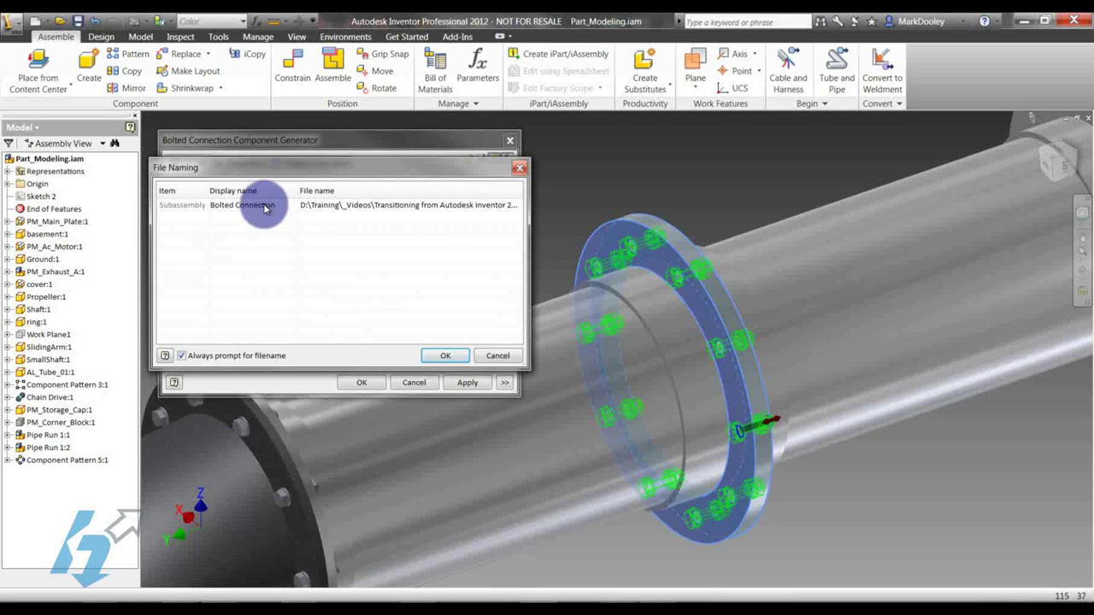
{"action": "left_click", "coordinate": [445, 355]}
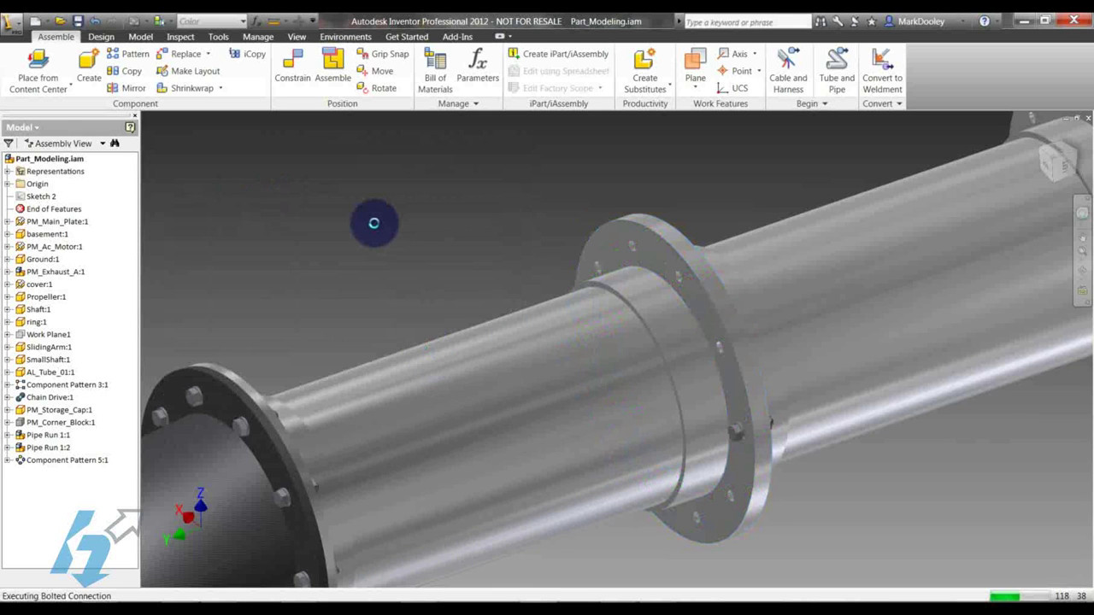
{"action": "key", "text": "F6"}
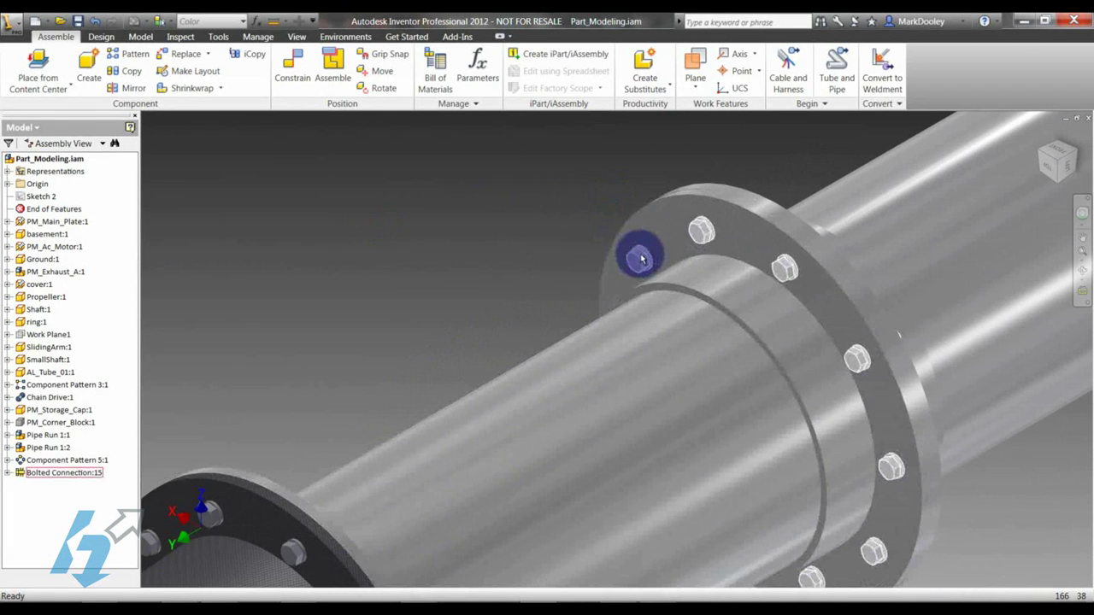
Step: Edit the second bolted connection to delete the nut-side plain washer, shortening the bolt to M10 x 1.5 x 35
{"action": "right_click", "coordinate": [637, 257]}
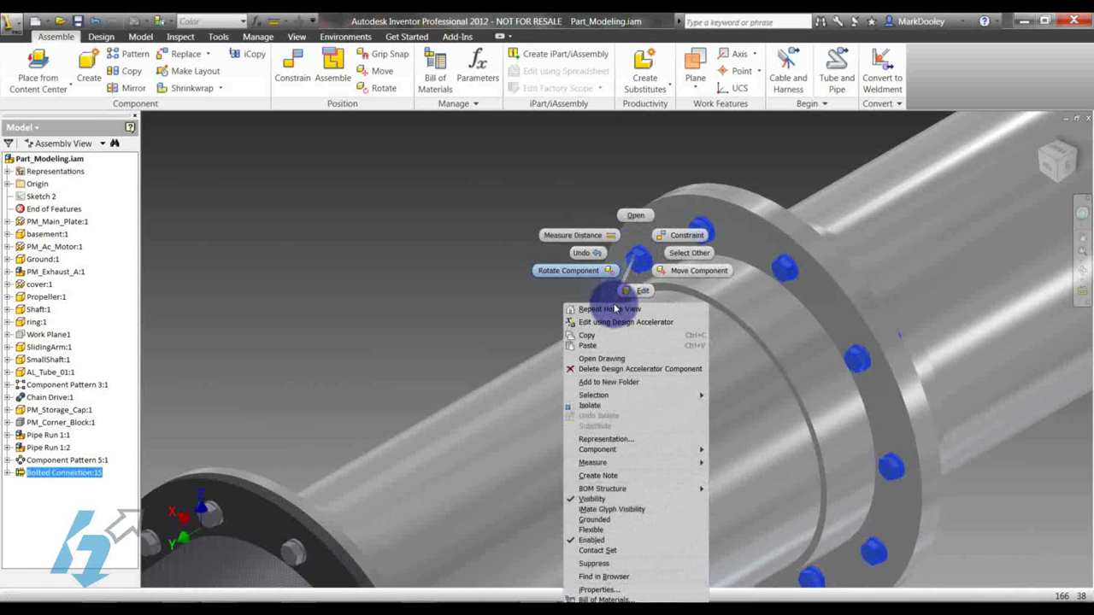
{"action": "left_click", "coordinate": [609, 322]}
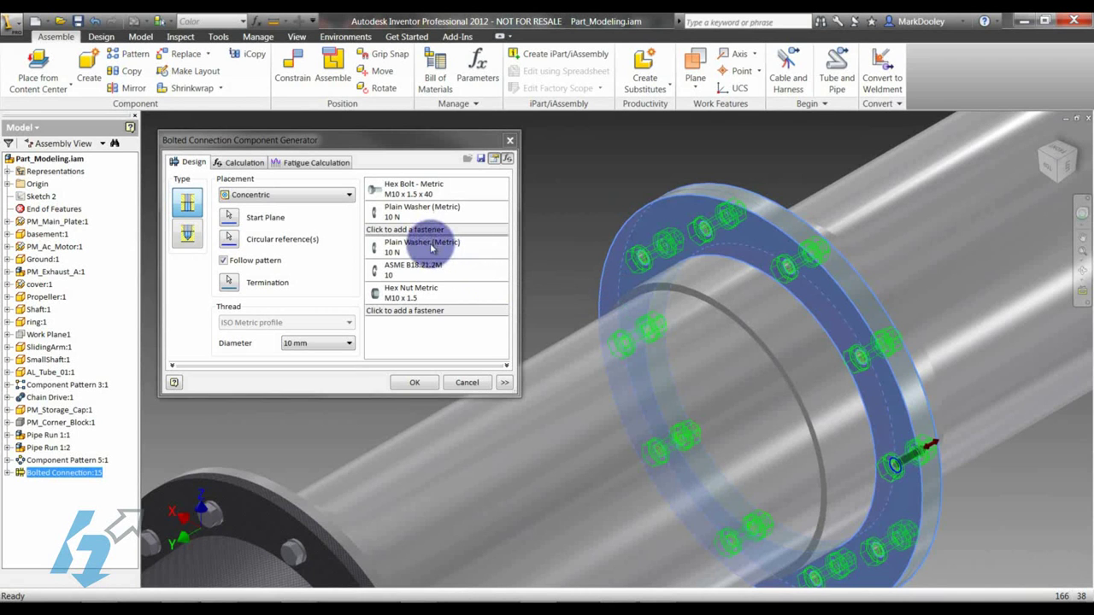
{"action": "left_click", "coordinate": [431, 248]}
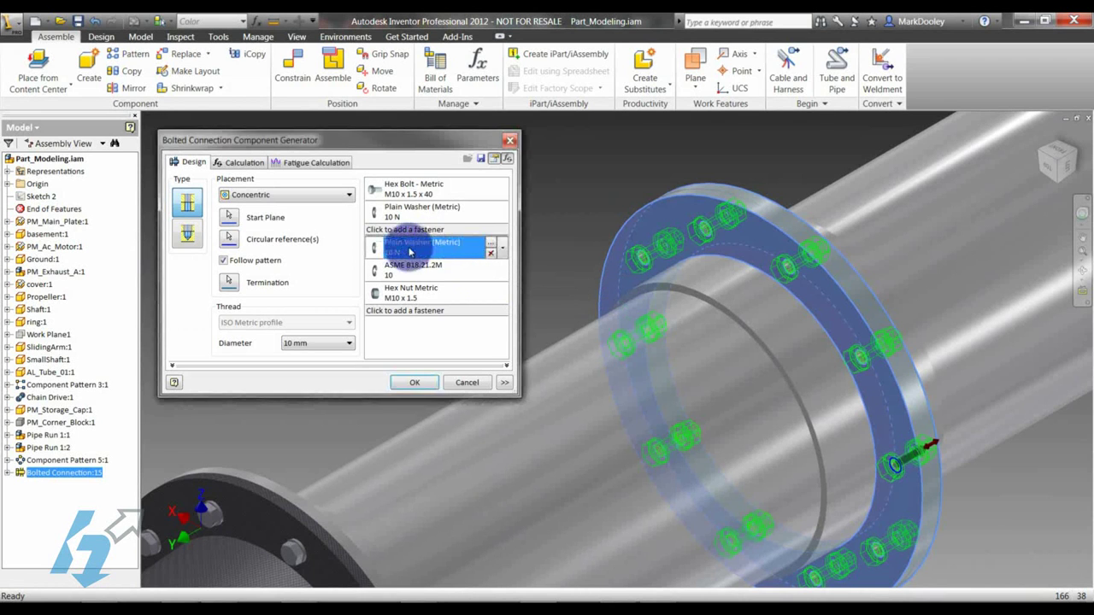
{"action": "left_click", "coordinate": [491, 253]}
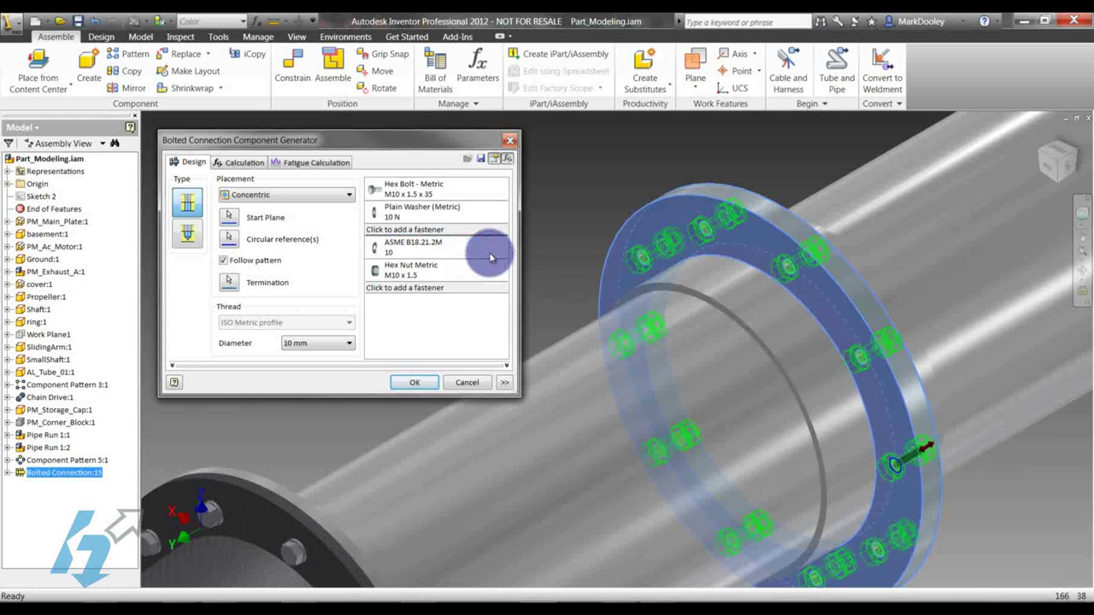
{"action": "left_click", "coordinate": [413, 382]}
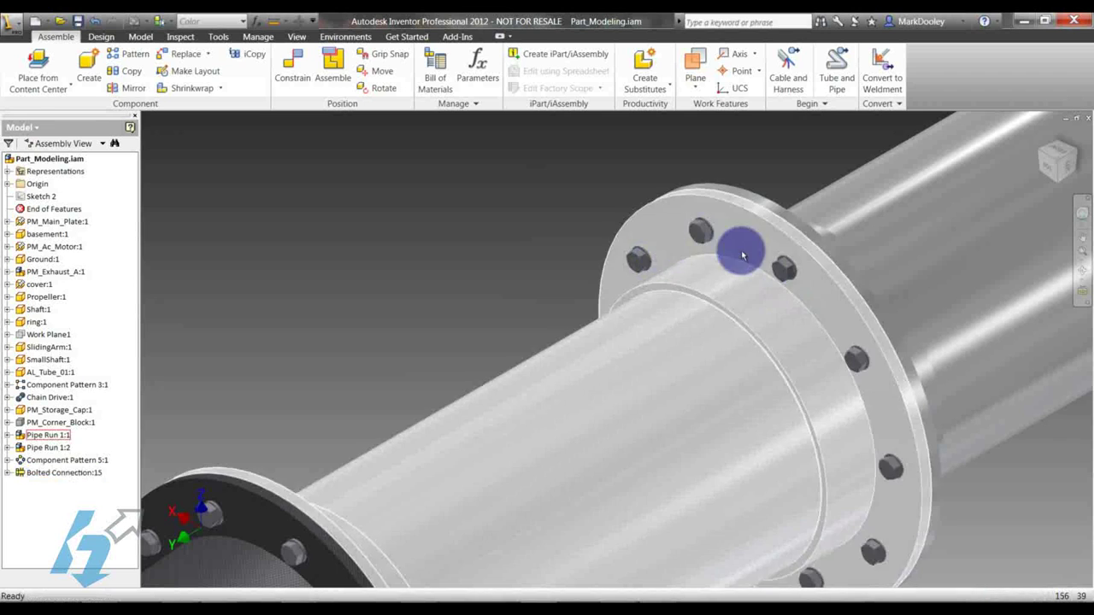
{"action": "key", "text": "Home"}
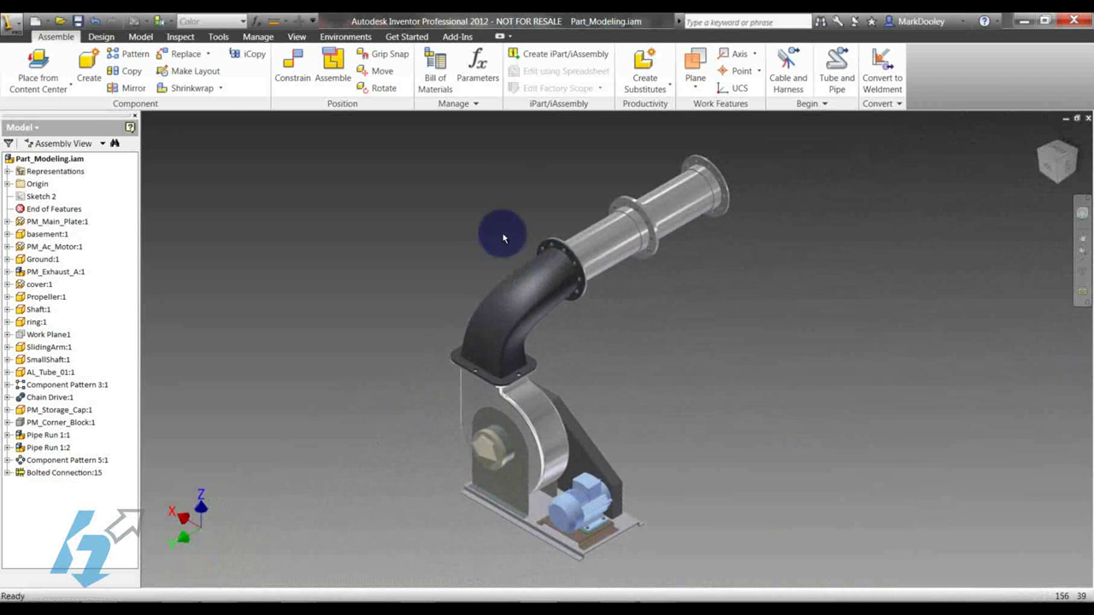